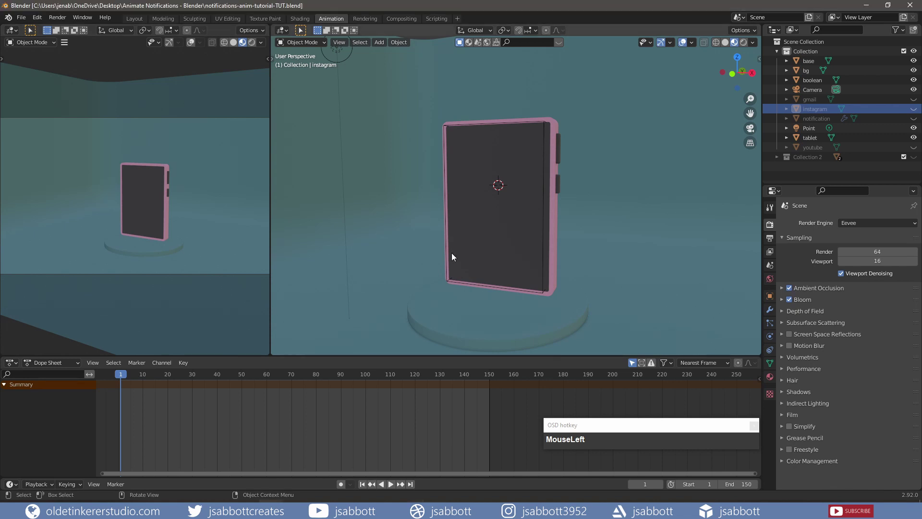
Insert a scale keyframe for the tablet at frame 20
left_click(809, 138)
left_click_drag(123, 376, 169, 376)
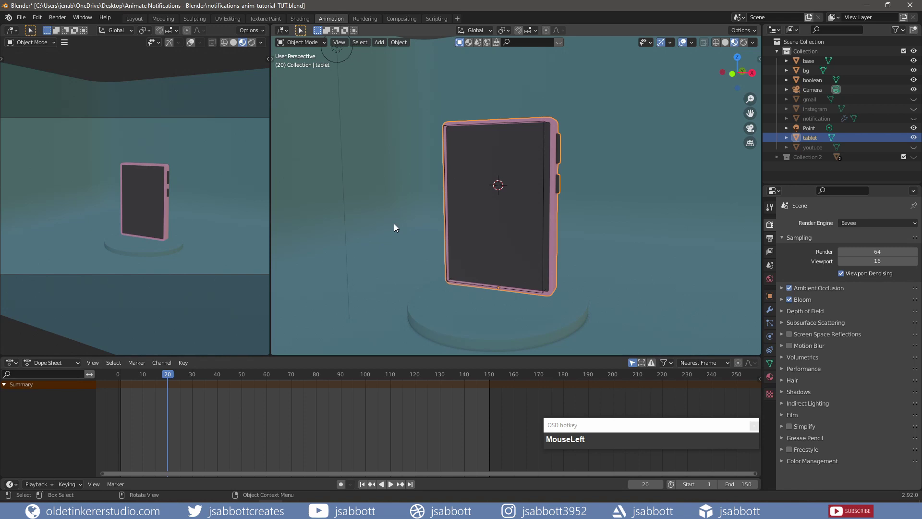
key("i")
left_click(387, 245)
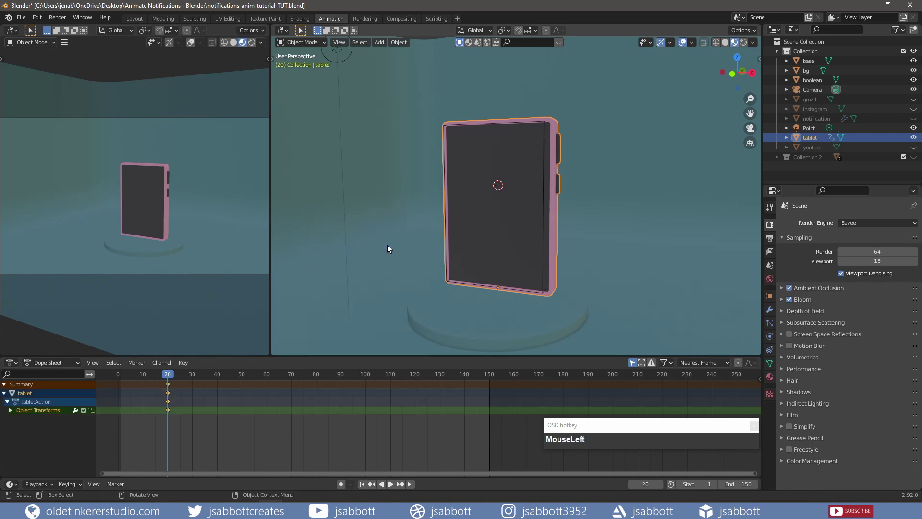
Scale the tablet to 0 at frame 1 and insert a scale keyframe there
left_click_drag(168, 376, 122, 376)
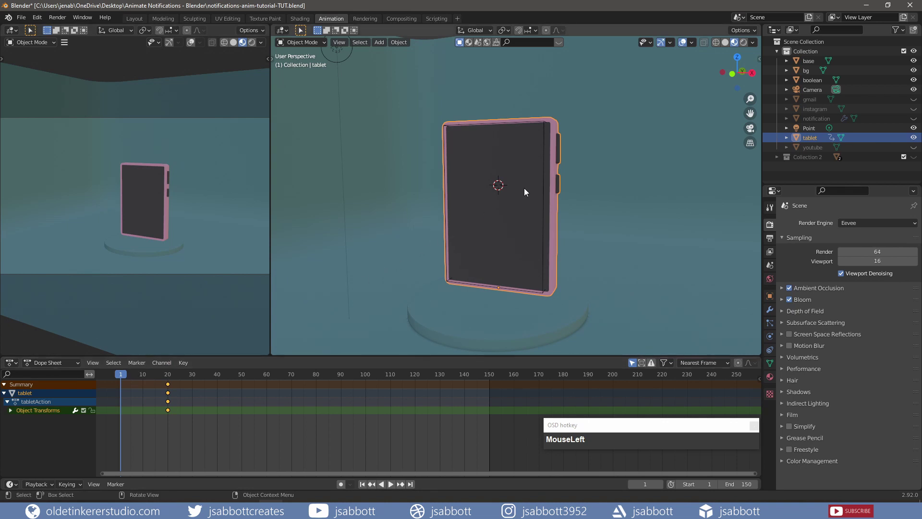
key("s")
key("KP_0")
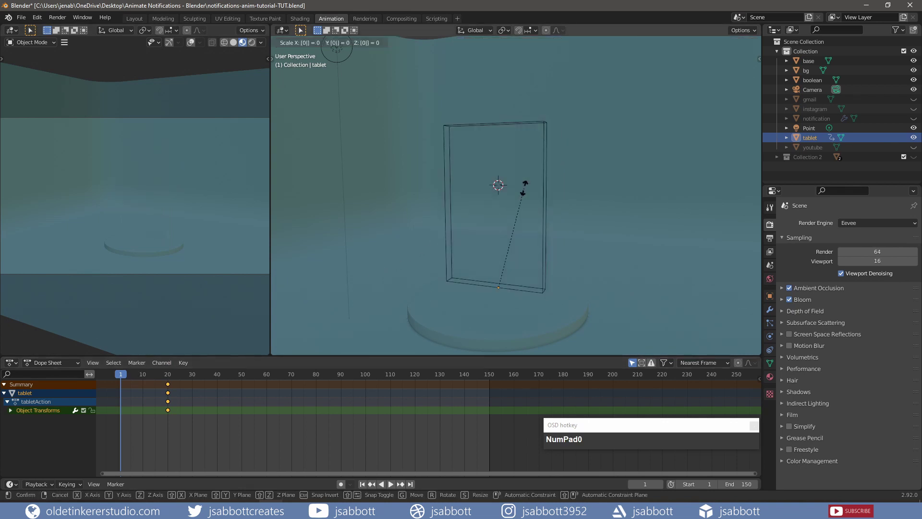
key("Return")
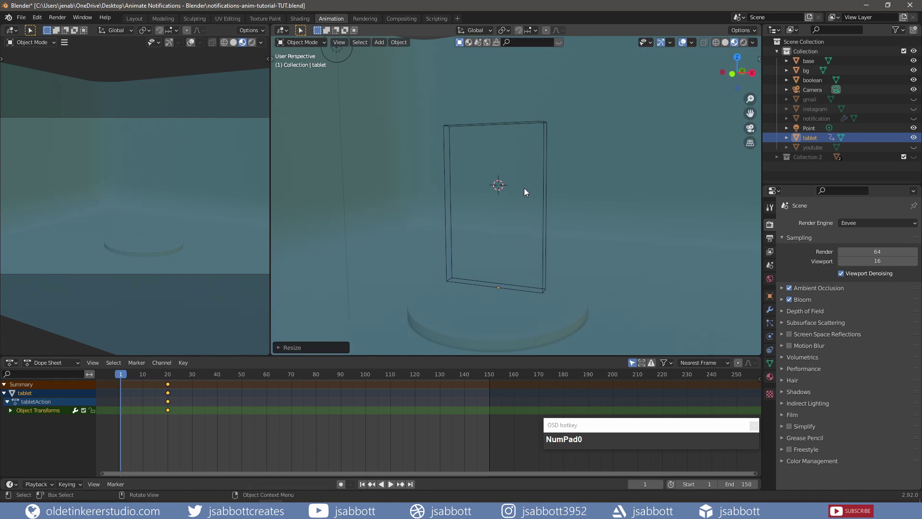
key("i")
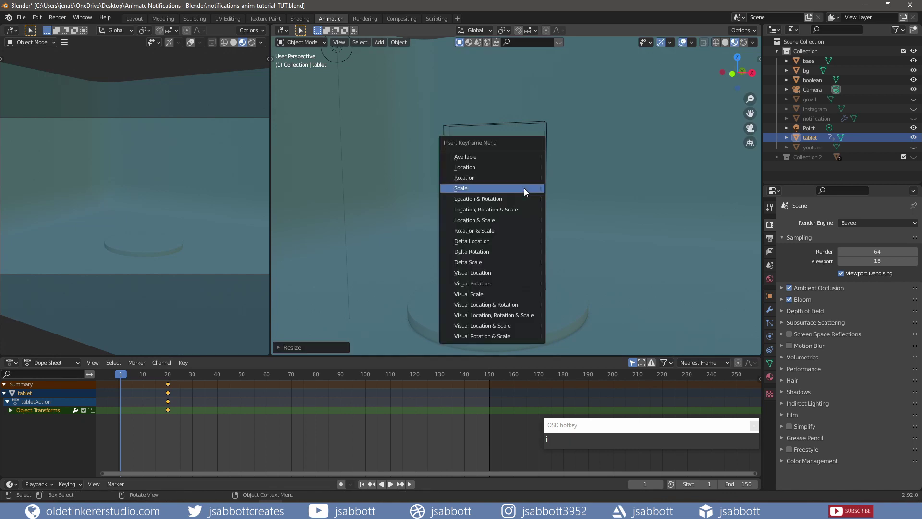
left_click(523, 188)
Scale the tablet up by a factor of 1.2 at frame 18 and insert a scale keyframe
left_click_drag(143, 379, 161, 379)
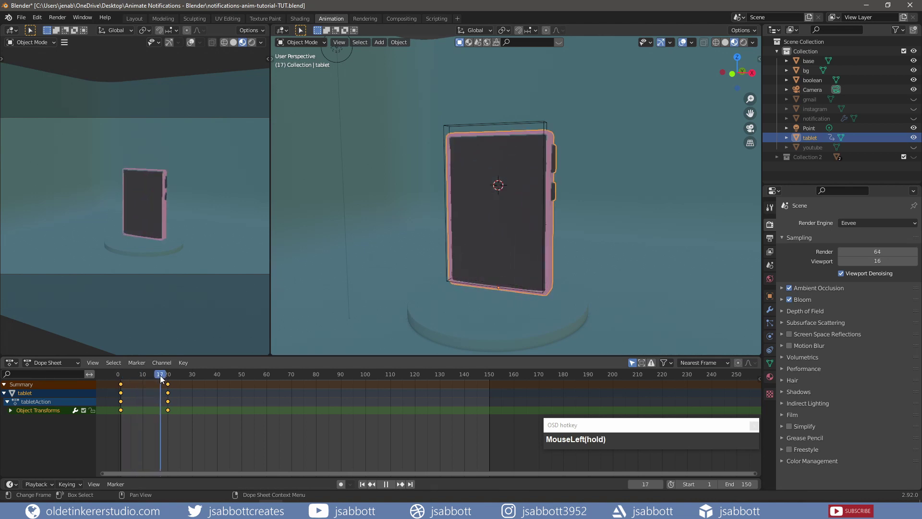
left_click_drag(162, 380, 164, 379)
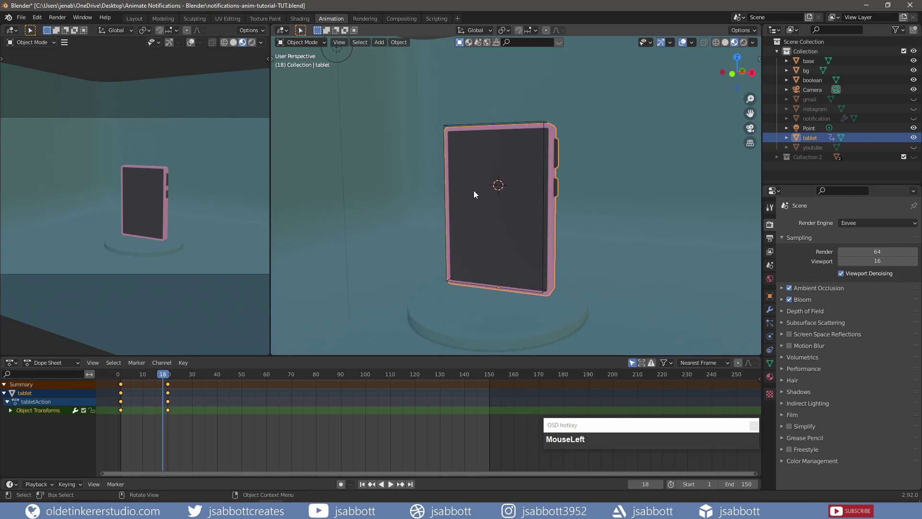
type("s1.2")
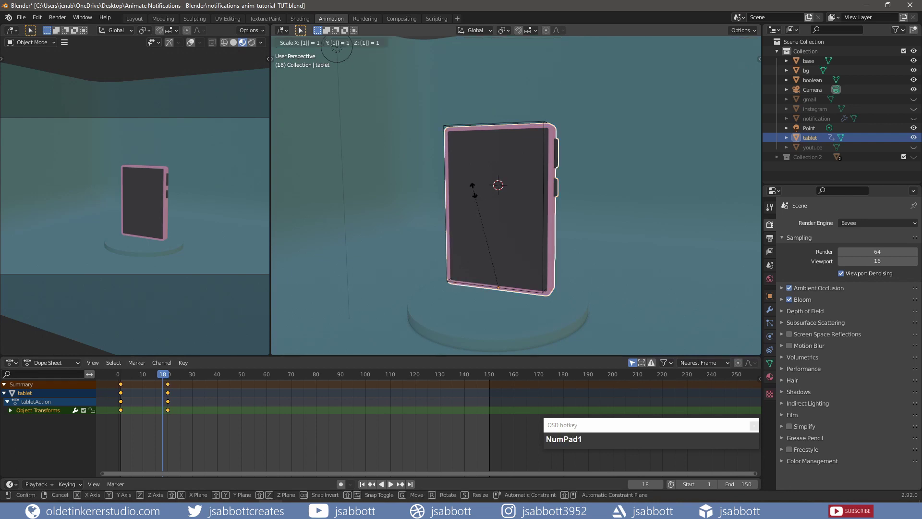
left_click(474, 190)
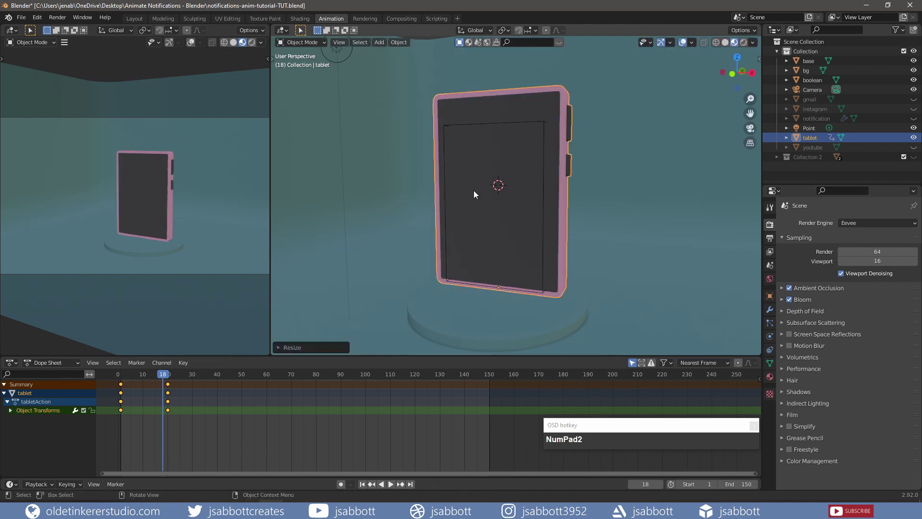
key("i")
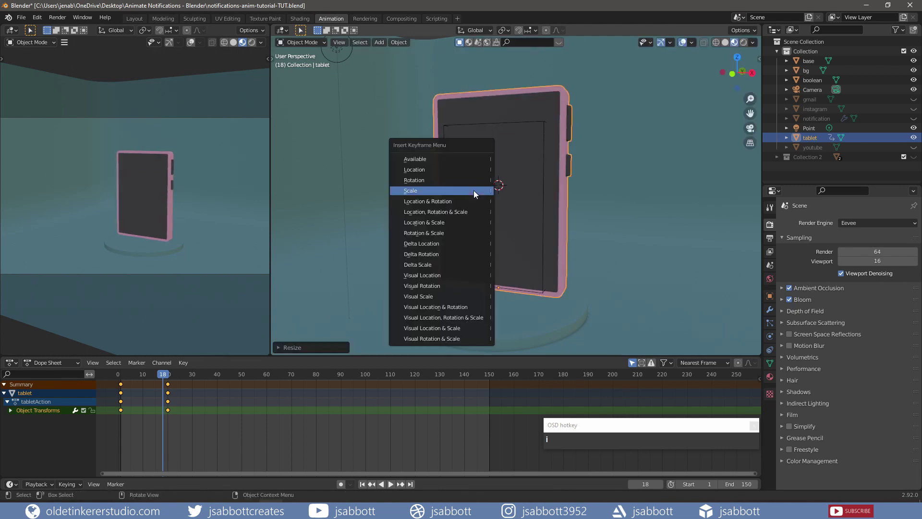
left_click(473, 190)
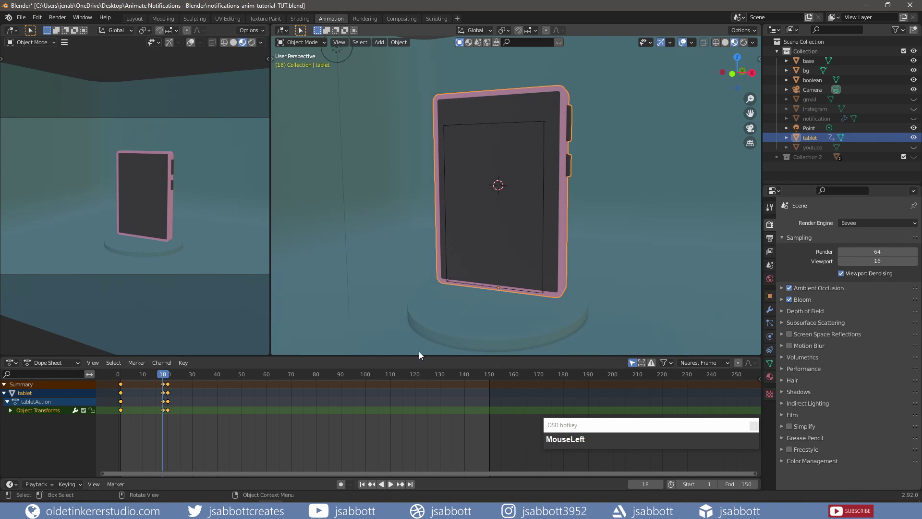
Play back the tablet's scale animation from the start and insert a rotation keyframe for it at frame 1
left_click(363, 484)
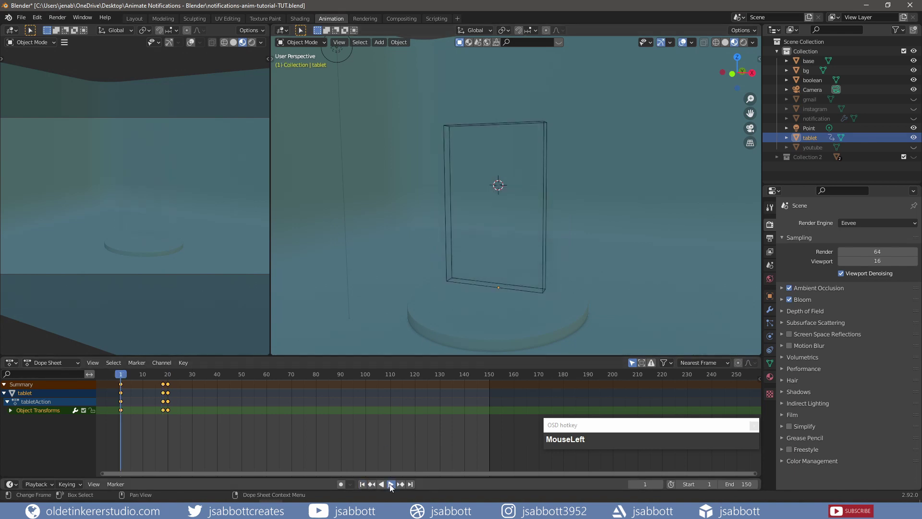
left_click(390, 483)
key("Escape")
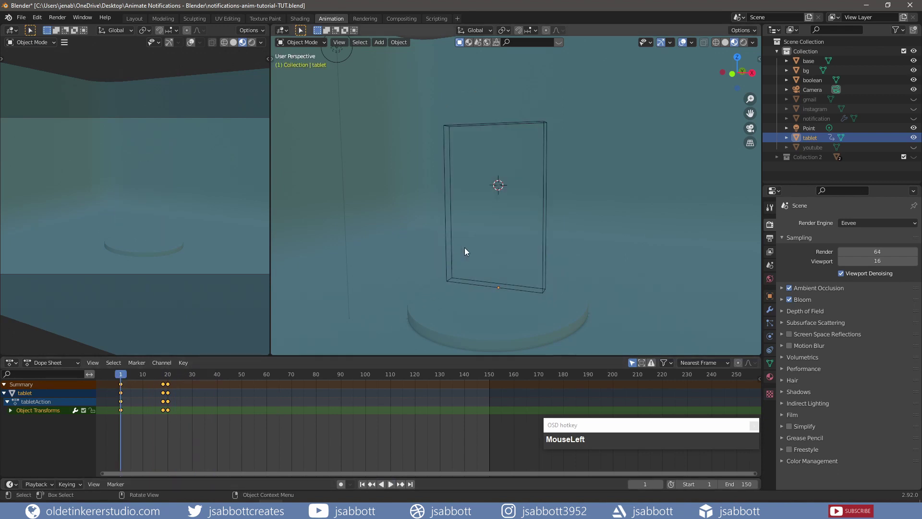
key("i")
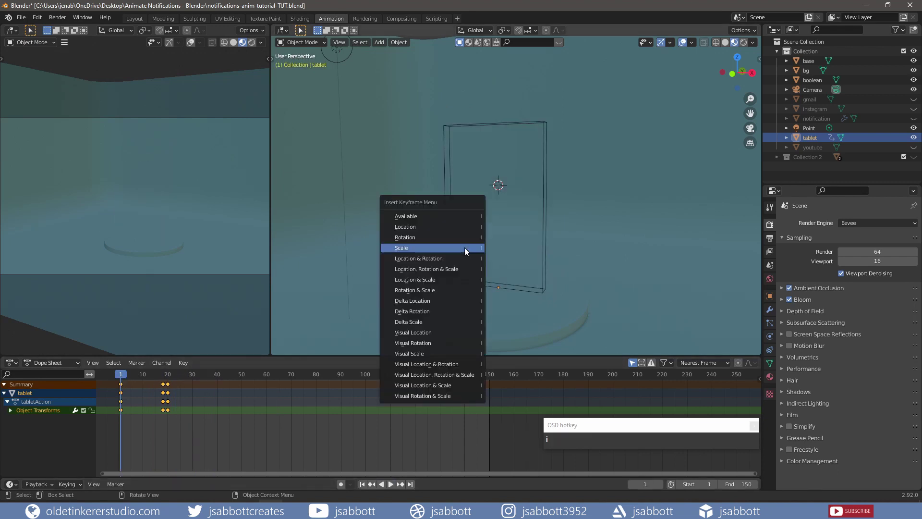
left_click(463, 240)
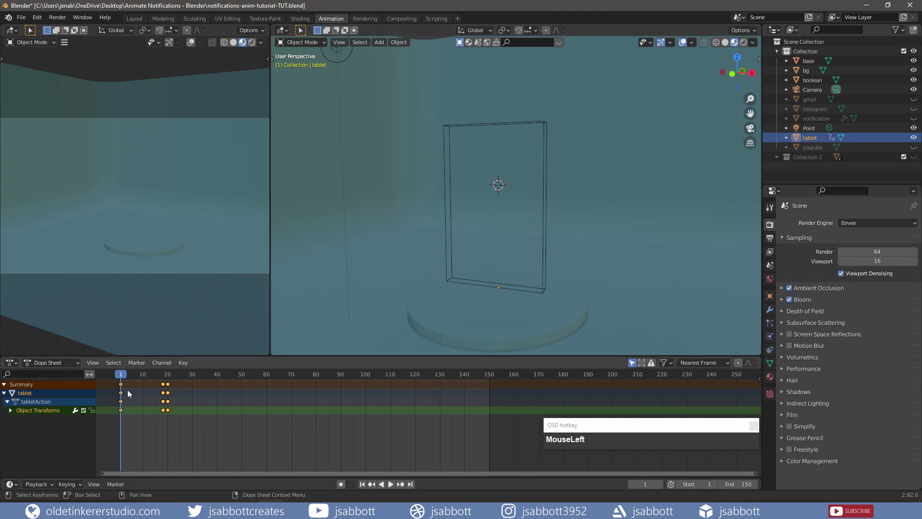
Rotate the tablet 360 degrees about the global Z axis at frame 20 and insert a rotation keyframe
left_click_drag(126, 375, 167, 377)
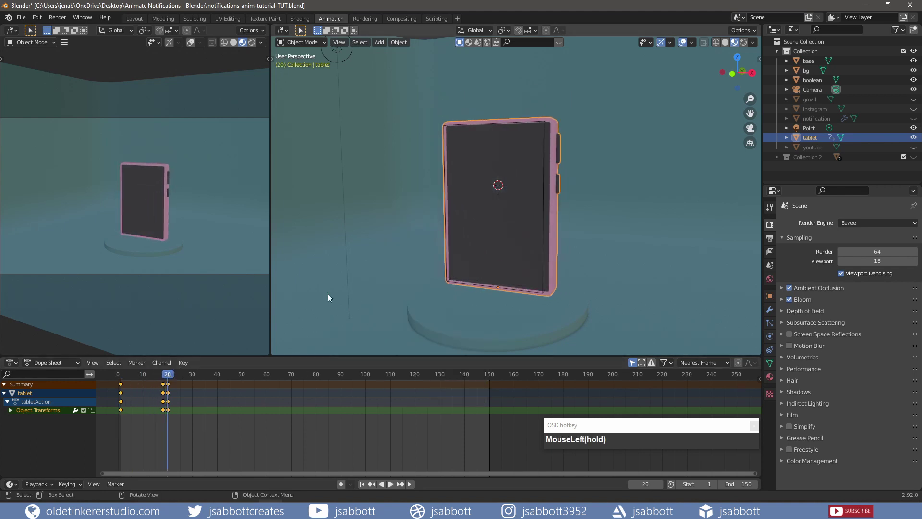
left_click(438, 214)
type("r")
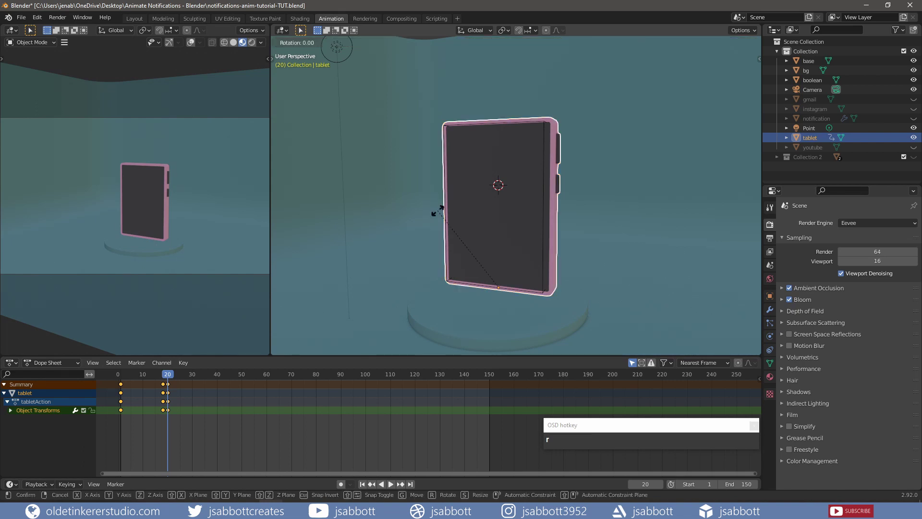
type("z360")
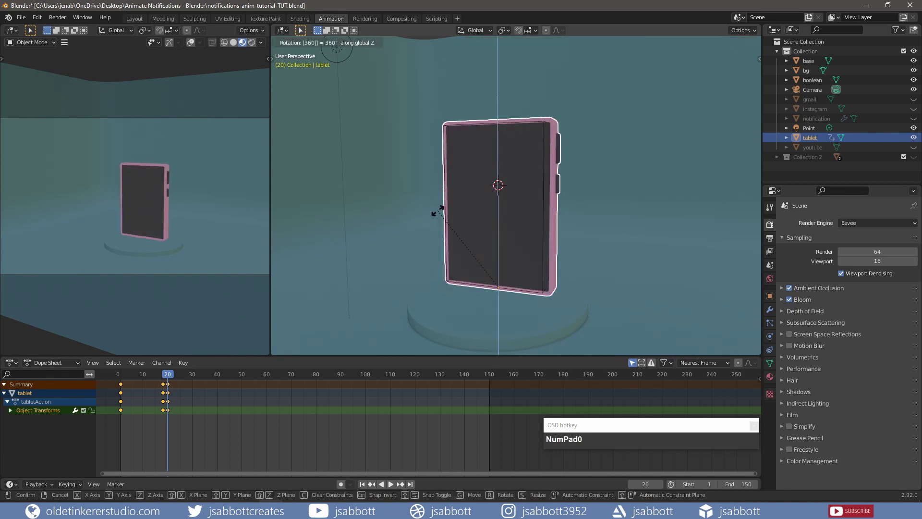
key("Return")
key("i")
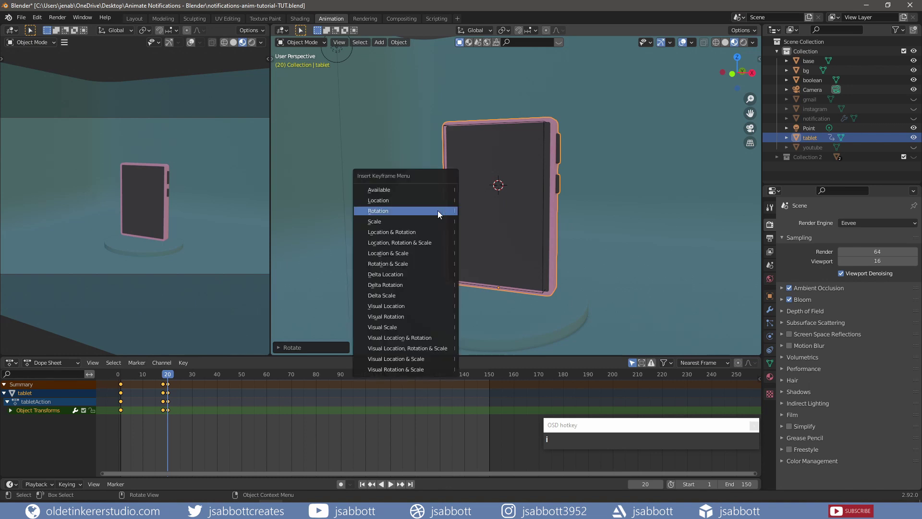
left_click(437, 210)
Unhide the notification object and move it down about 5.6 m along Z, out of the tablet's screen
left_click(215, 375)
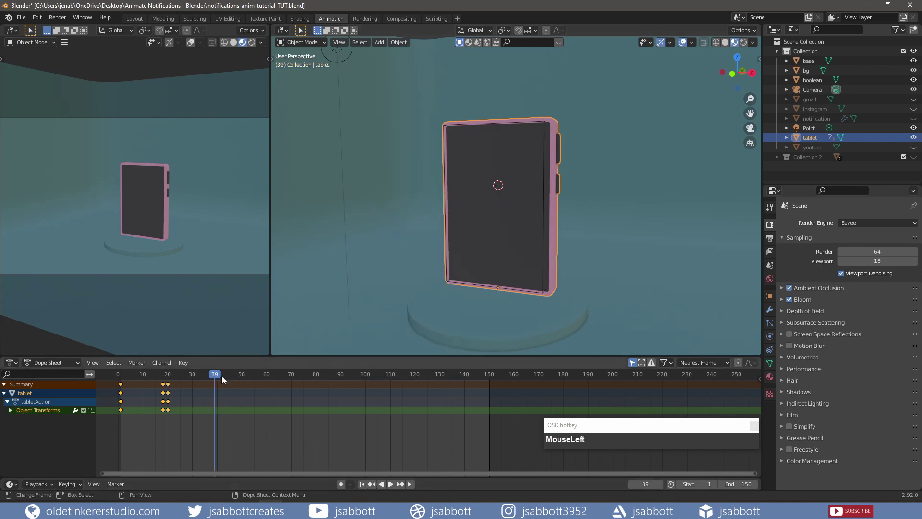
left_click(914, 120)
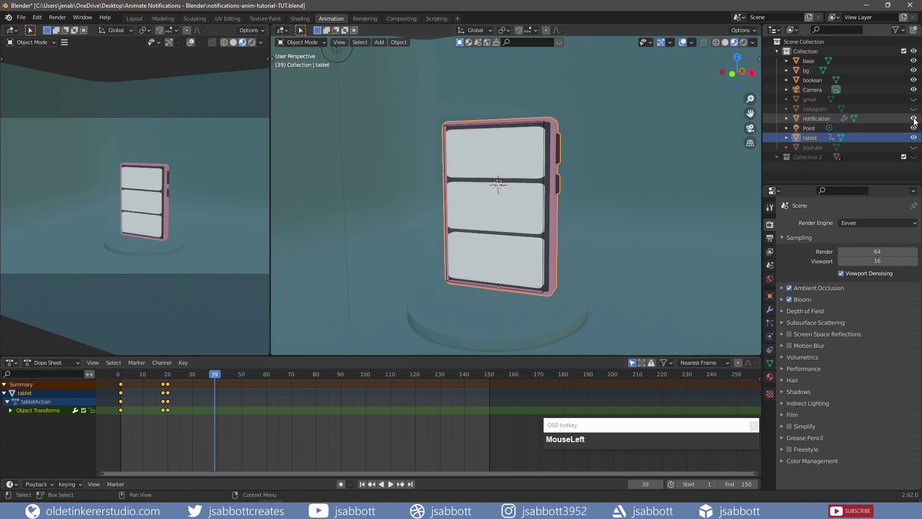
left_click(817, 119)
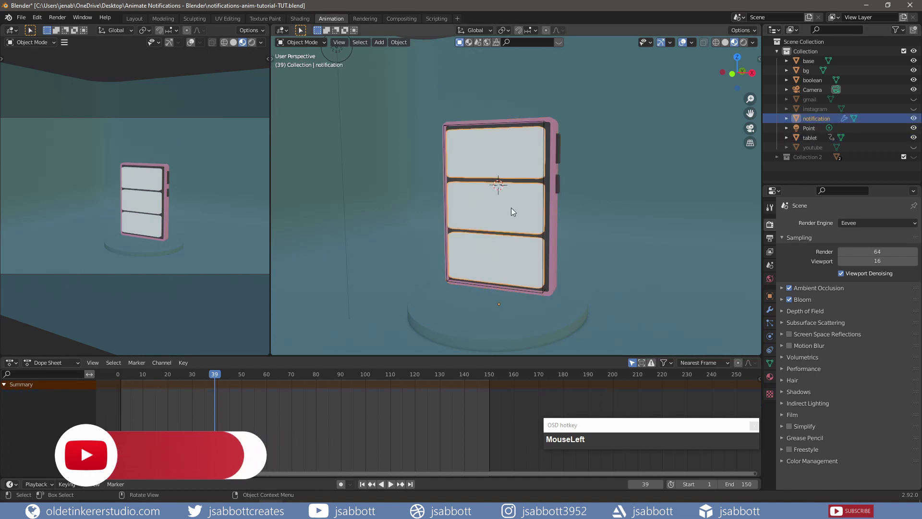
key("g")
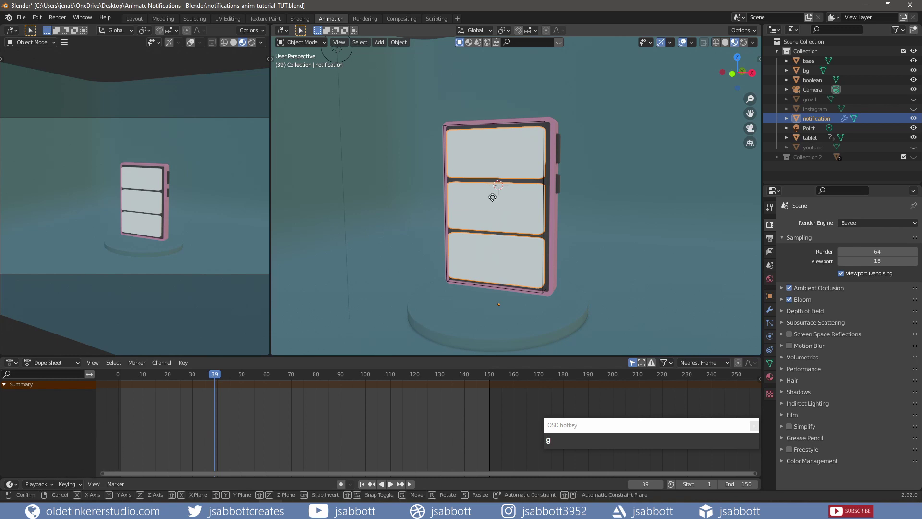
key("z")
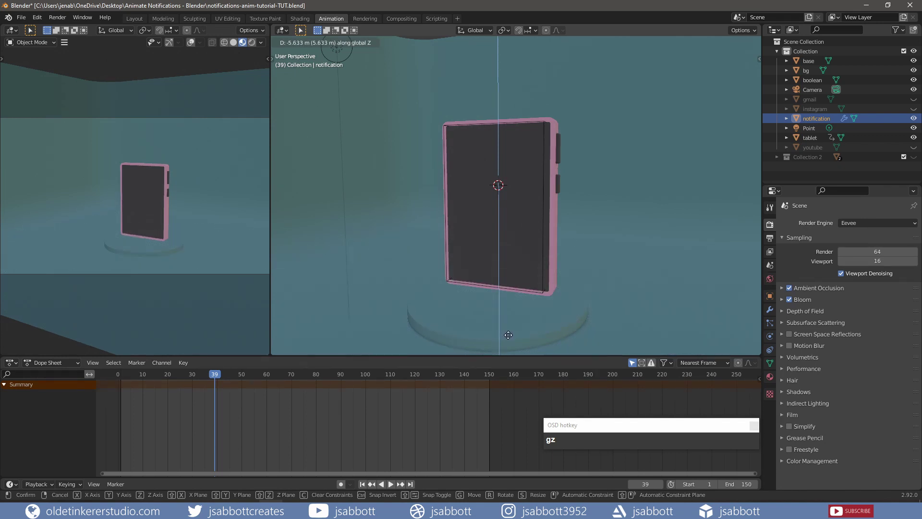
left_click(214, 373)
Insert a location keyframe for the lowered notification object at frame 20
left_click_drag(214, 374, 170, 375)
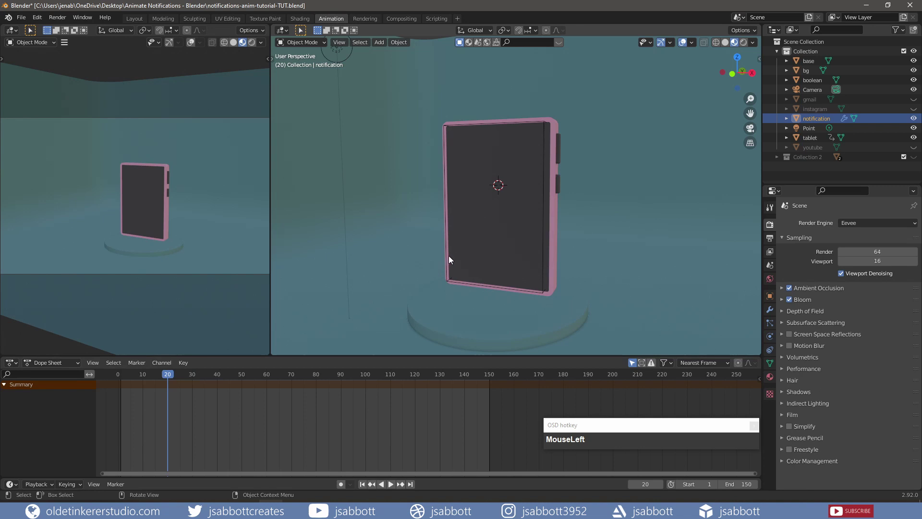
key("i")
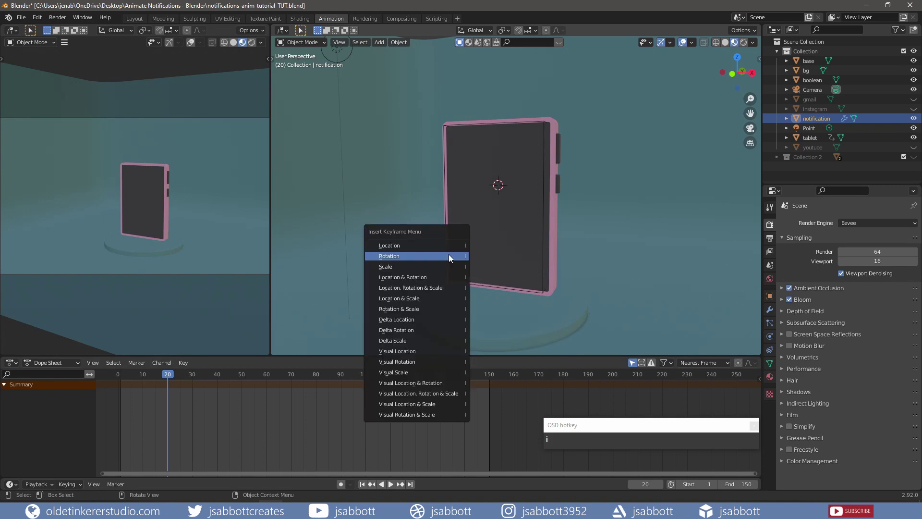
left_click(448, 247)
Raise the notification object along Z at frame 30 until its panels fill the tablet screen, and insert a location keyframe
left_click_drag(185, 377, 193, 378)
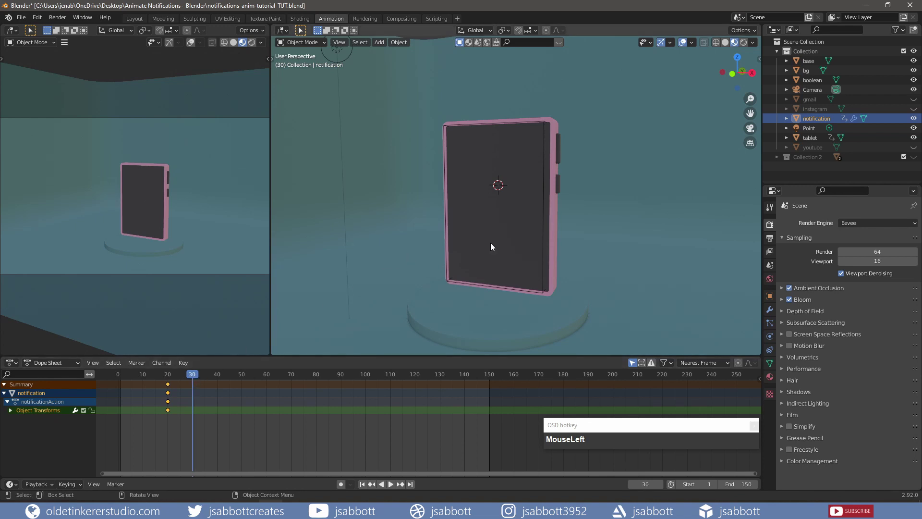
key("g")
key("z")
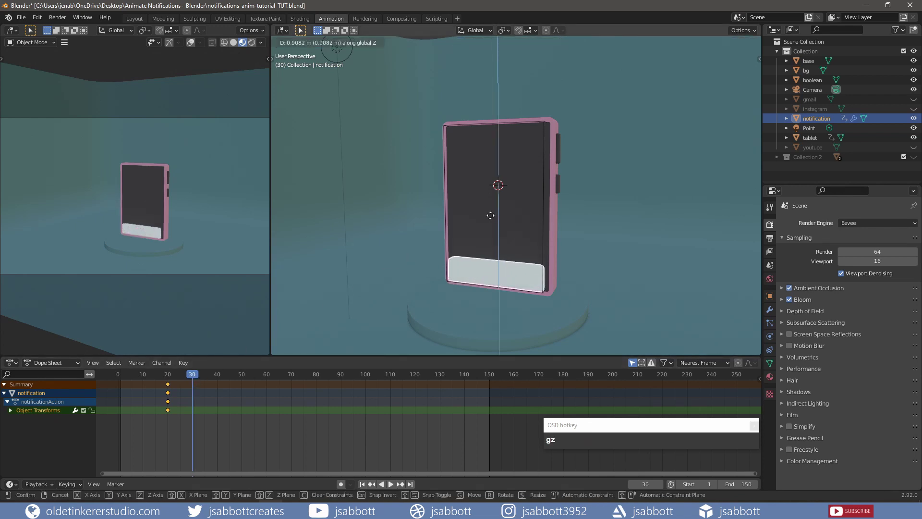
left_click(493, 103)
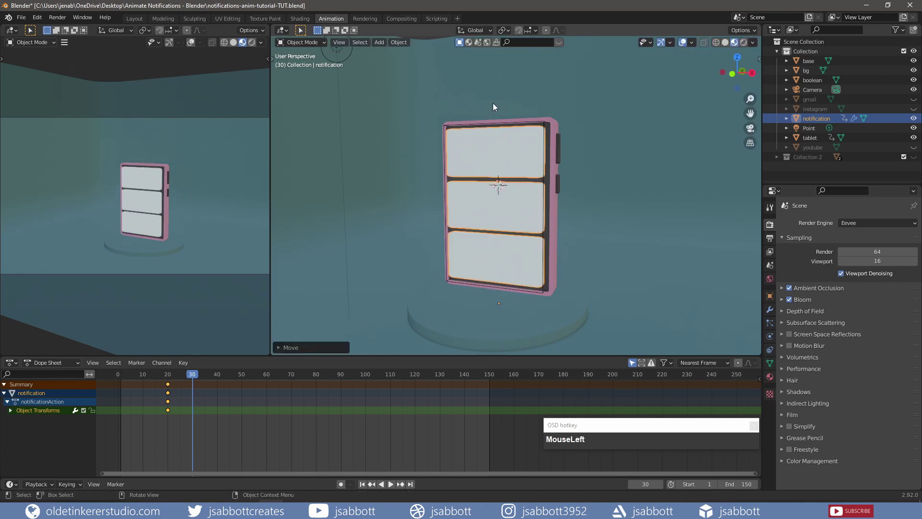
key("i")
left_click(493, 103)
Play the notification animation, unhide the gmail object, and scale it to 0 at frame 32
left_click(391, 484)
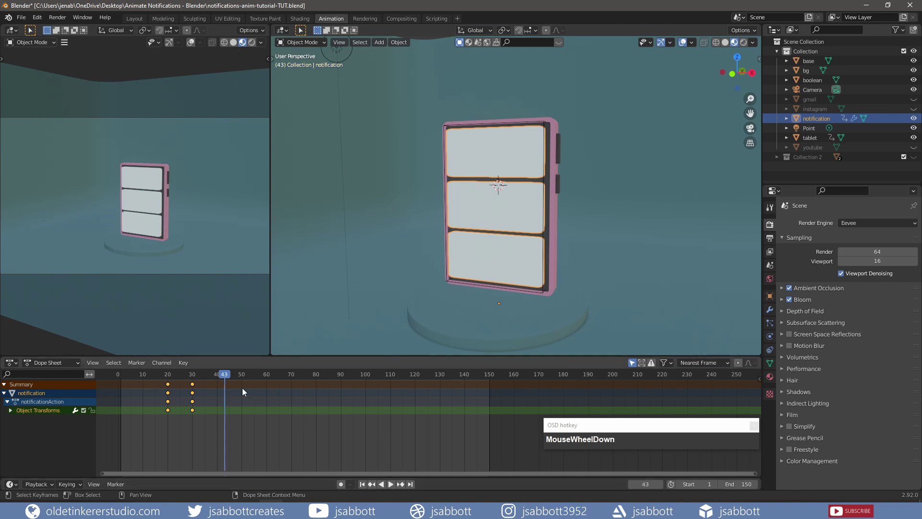
left_click(211, 378)
left_click_drag(212, 379, 200, 381)
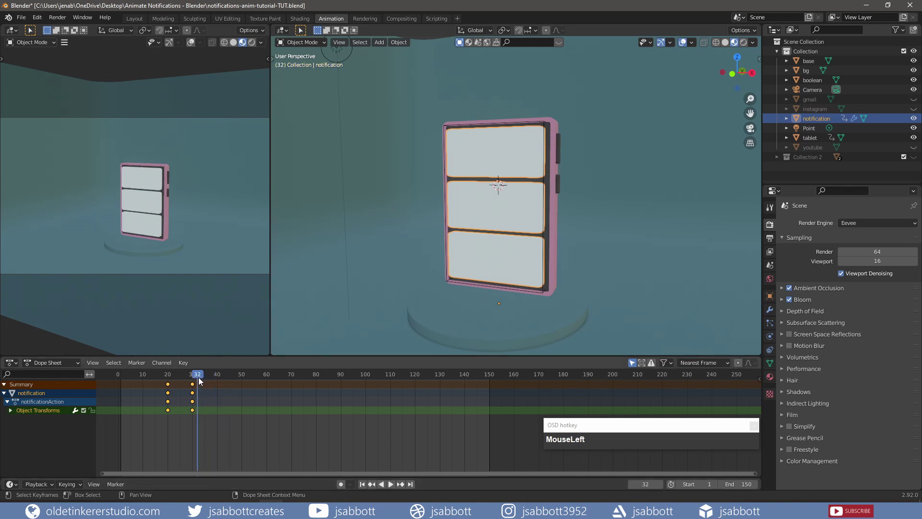
left_click(913, 100)
left_click(809, 100)
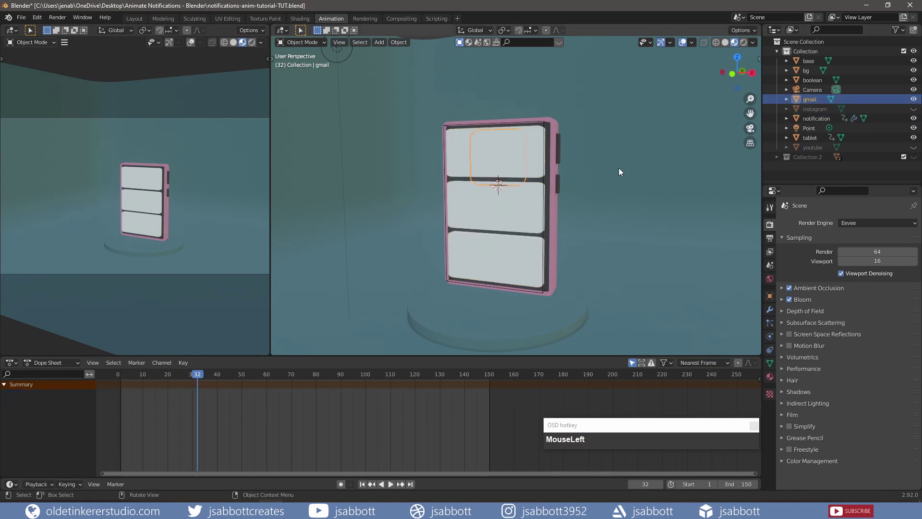
key("s")
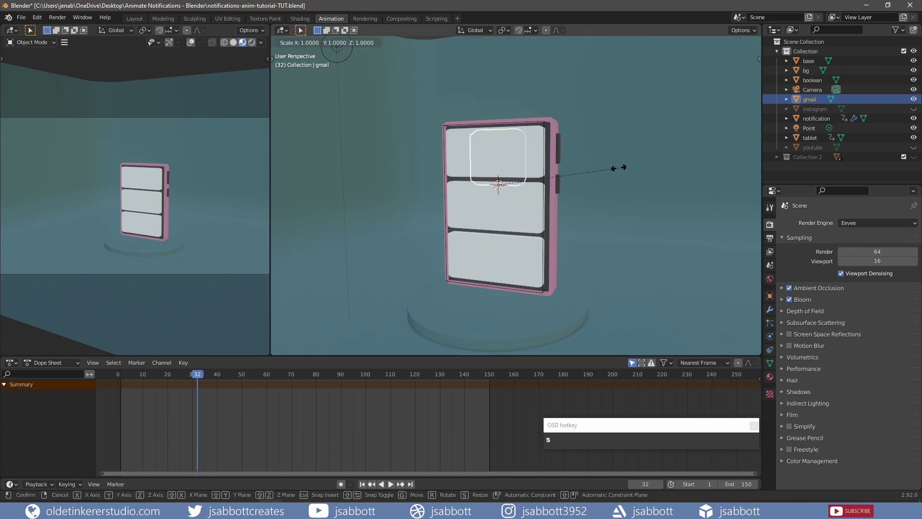
key("KP_0")
left_click(619, 168)
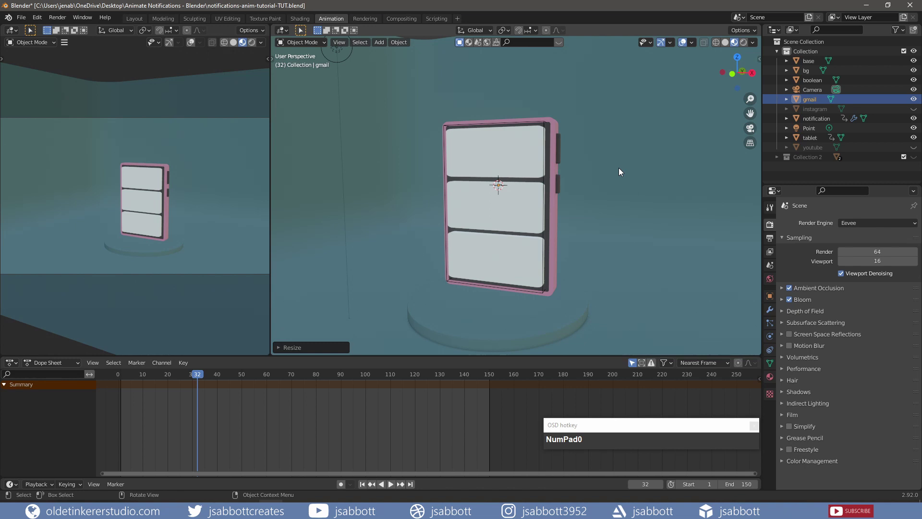
Insert a location, rotation and scale keyframe for the shrunken gmail object at frame 32
key("i")
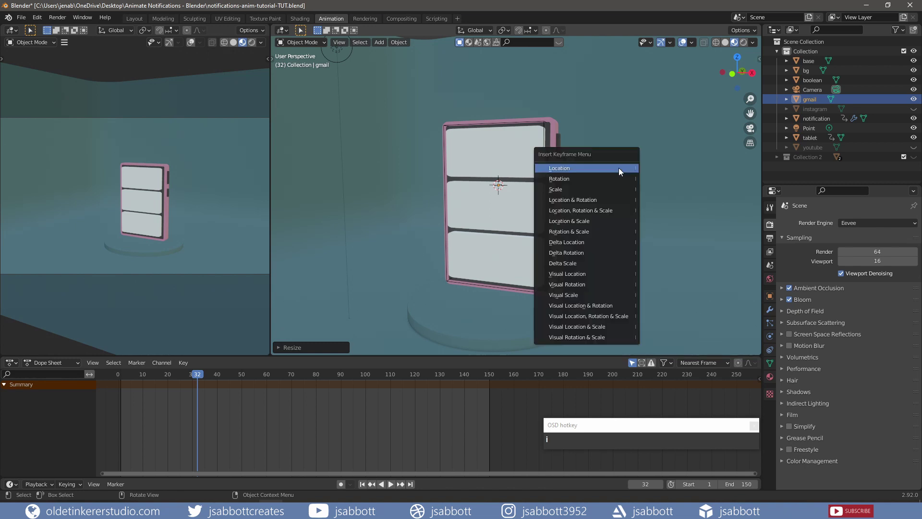
left_click(615, 210)
At frame 40, set the gmail object's Z location to 7 m and its scale to 1 on all three axes
left_click_drag(215, 374, 218, 373)
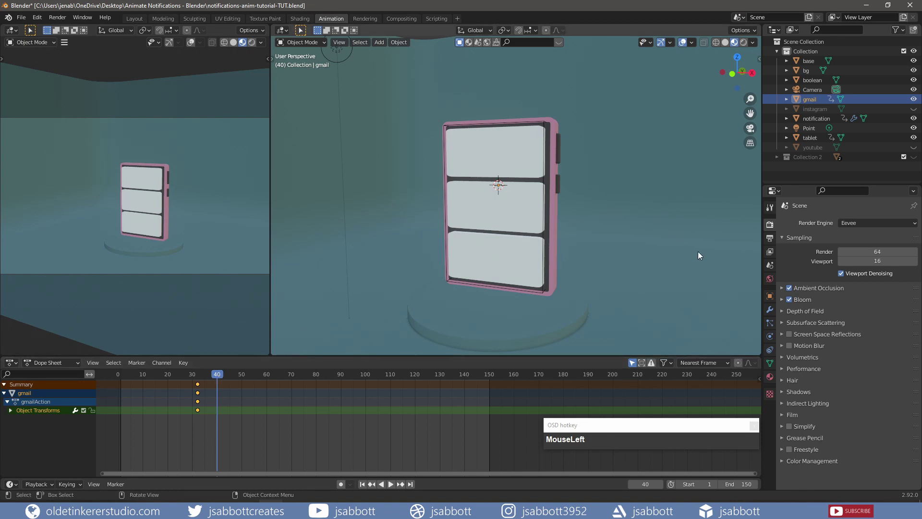
left_click(770, 297)
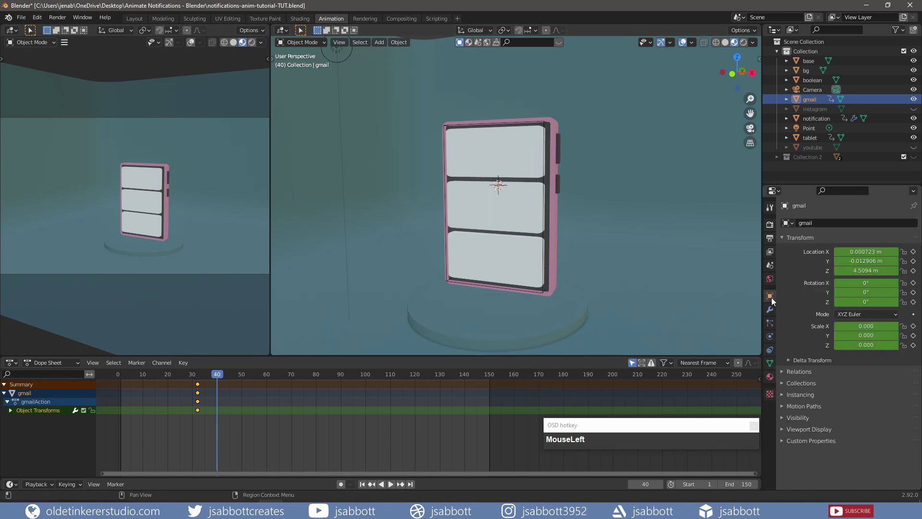
left_click(870, 271)
type("7")
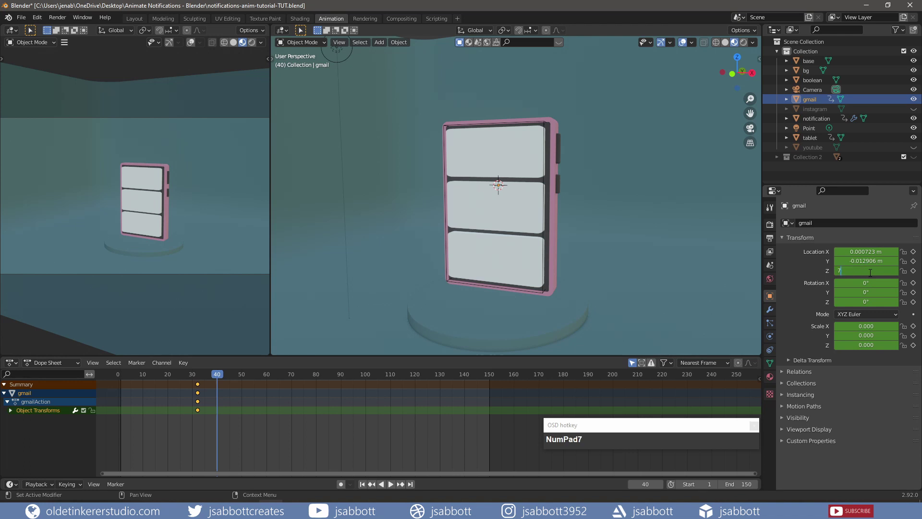
key("Return")
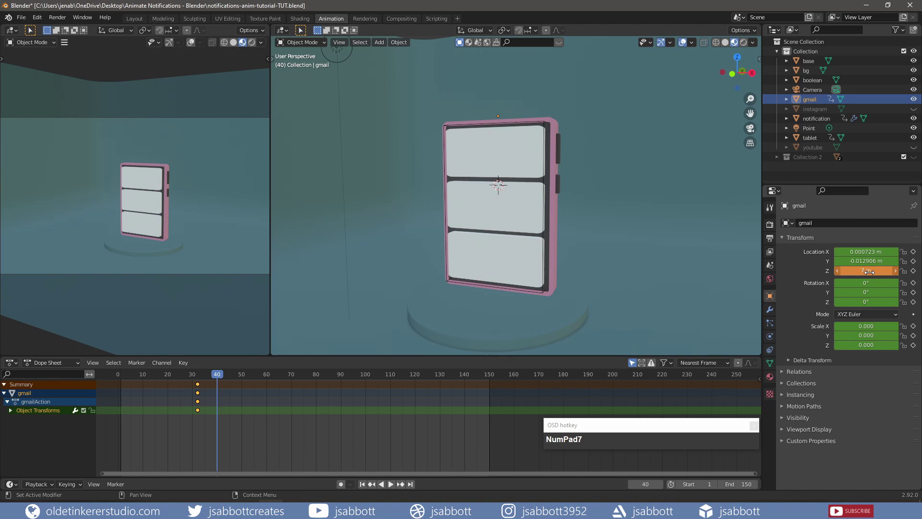
left_click_drag(859, 326, 859, 346)
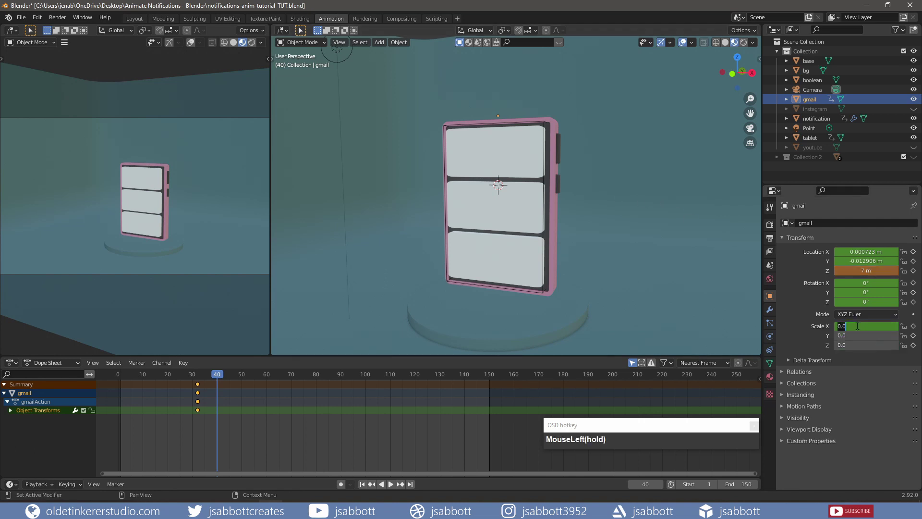
type("1")
key("Return")
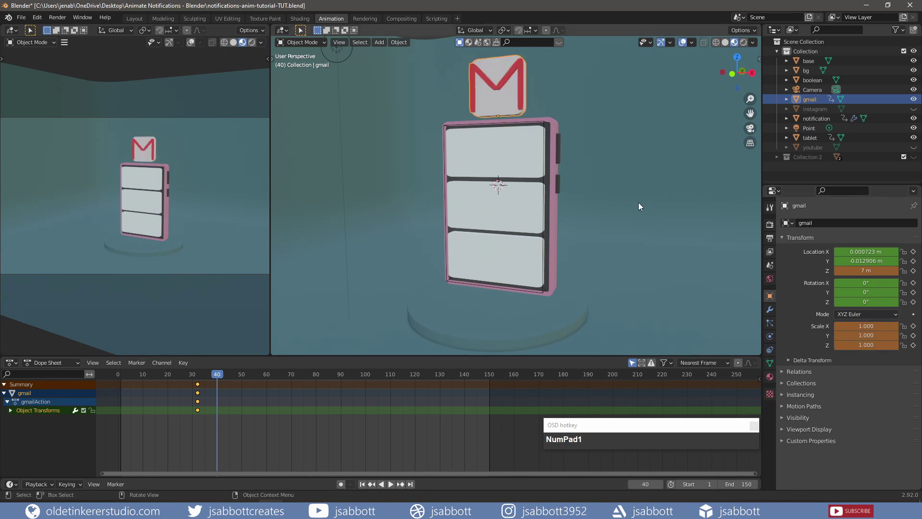
Rotate the gmail object 360° around Z and insert a location, rotation and scale keyframe at frame 40
type("rz360")
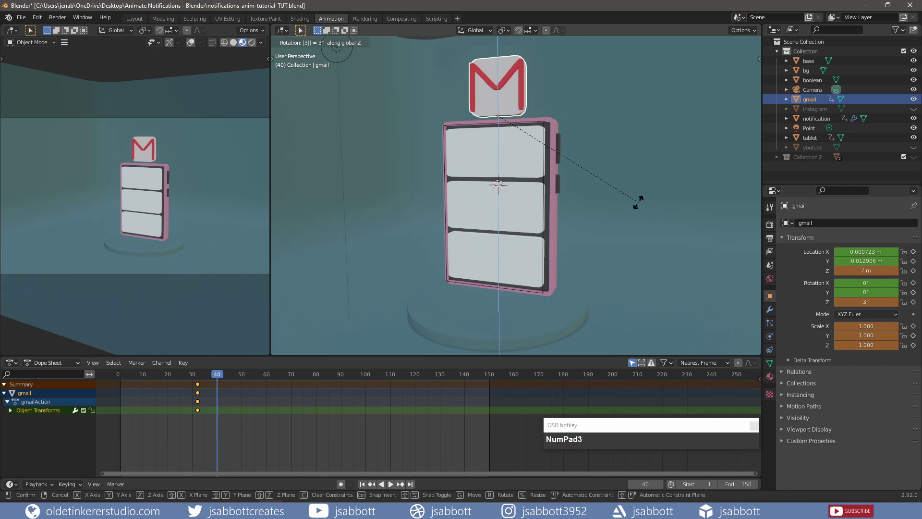
left_click(638, 202)
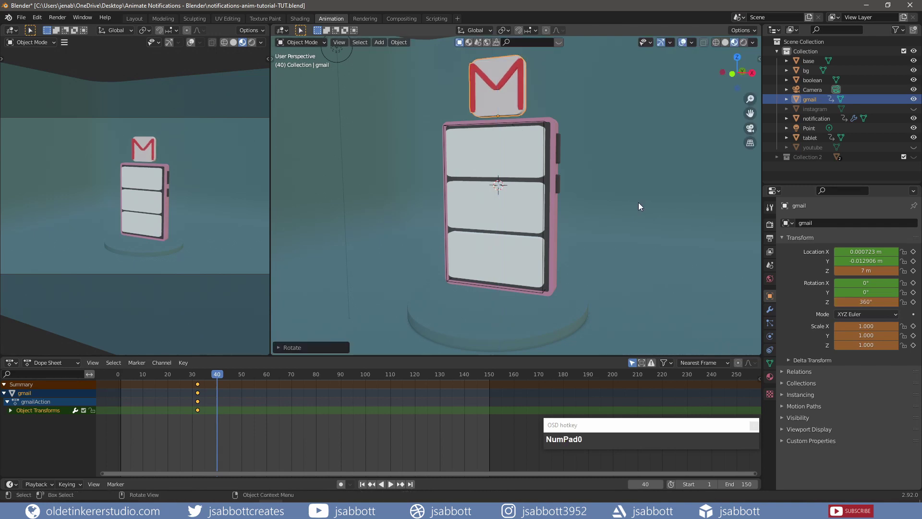
key("i")
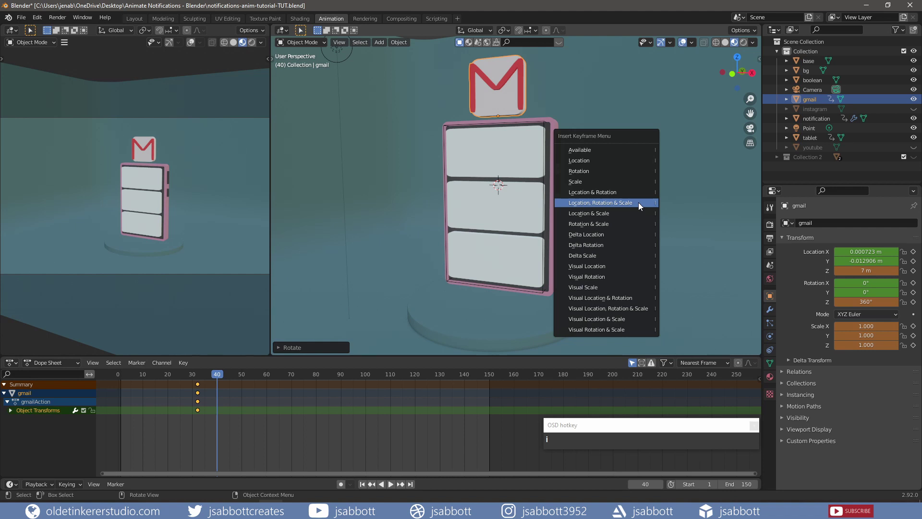
left_click(639, 203)
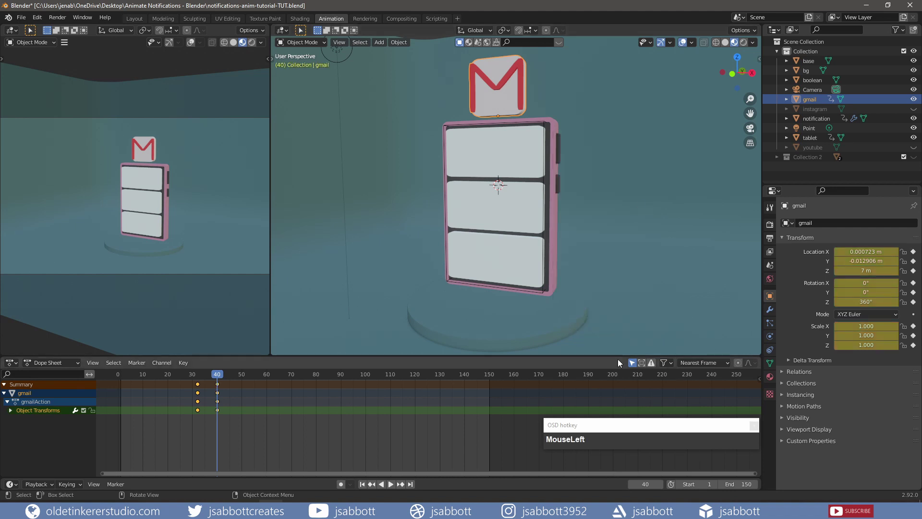
Duplicate the gmail object's frame 40 keyframes to frame 45 so the icon holds its pose
left_click(229, 415)
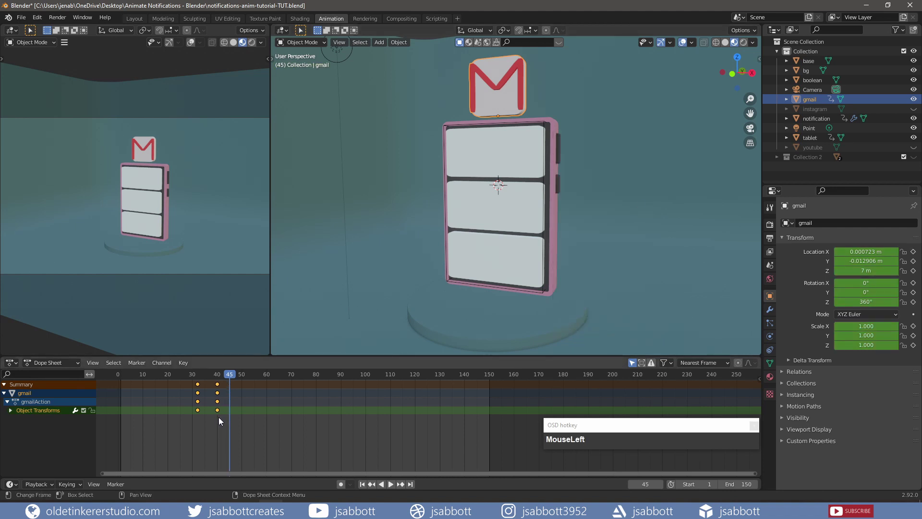
left_click(216, 421)
left_click_drag(224, 417, 217, 383)
key("shift+d")
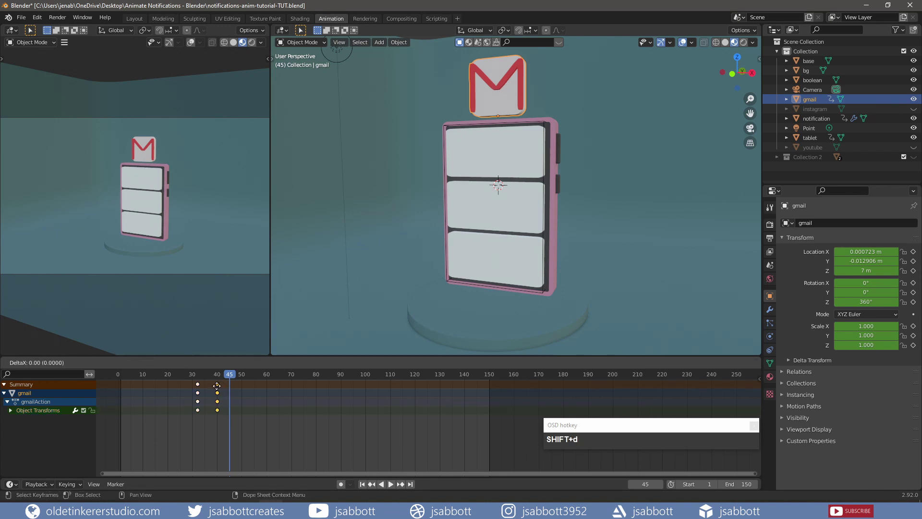
left_click(228, 385)
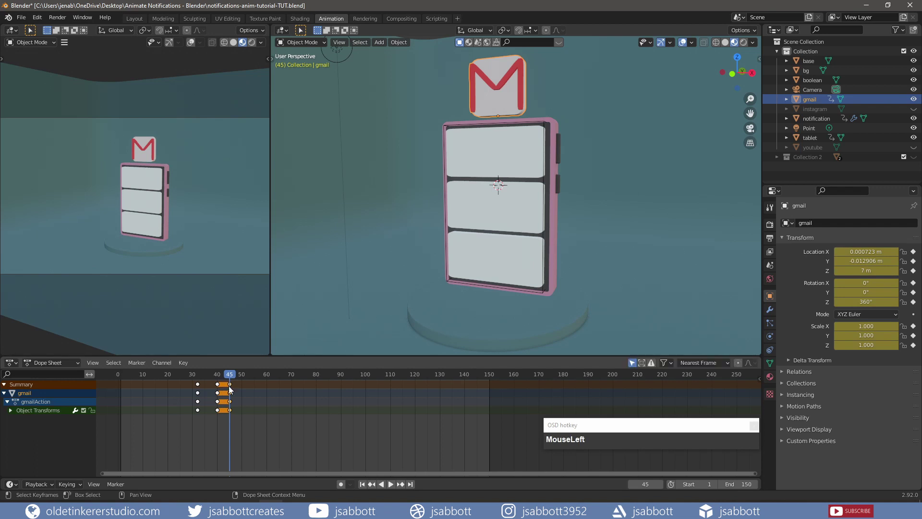
Copy the gmail object's frame 32 keyframes and paste them at frame 53
left_click(250, 376)
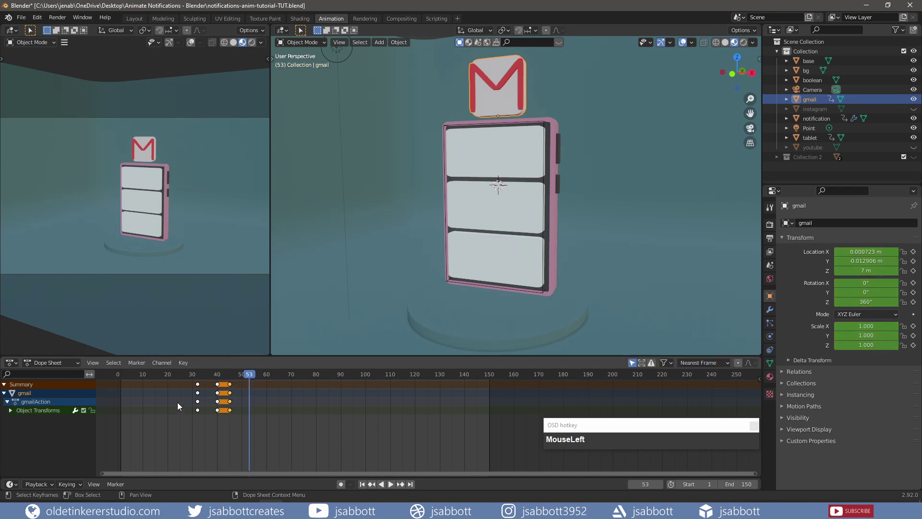
left_click_drag(203, 417, 196, 383)
key("ctrl")
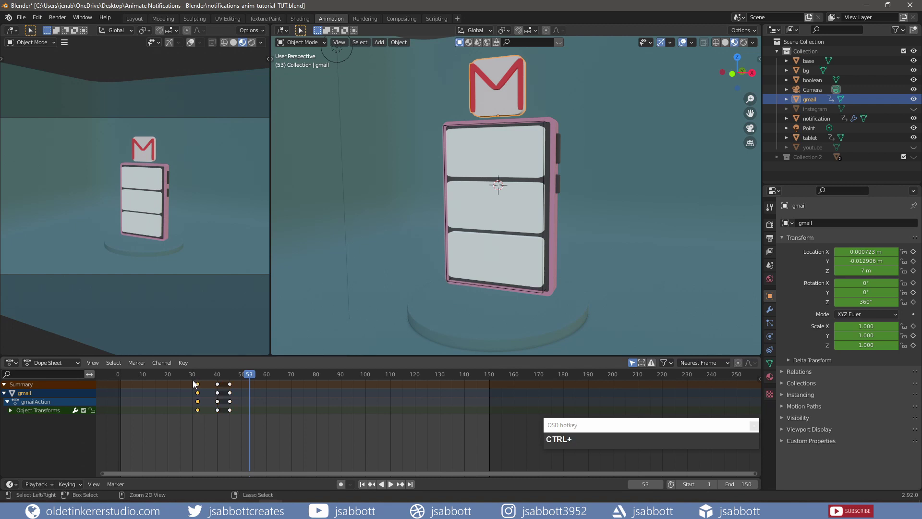
left_click(250, 373)
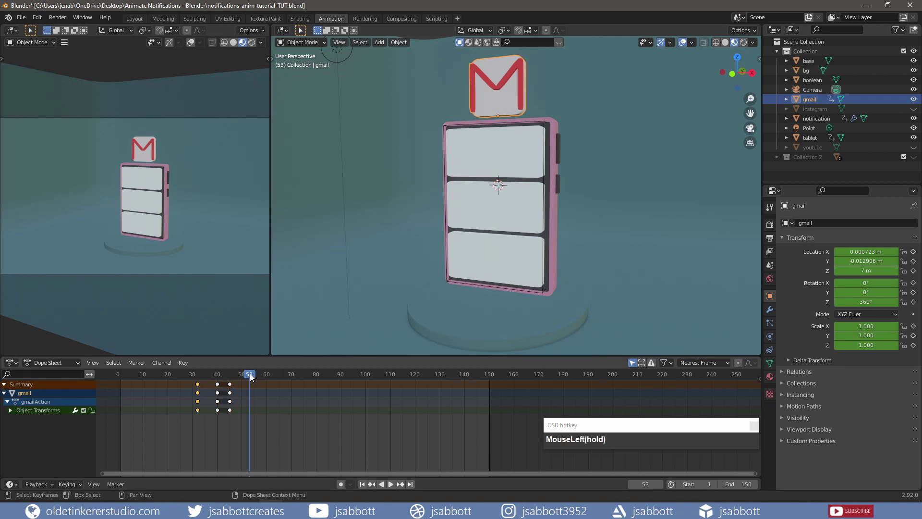
key("ctrl+v")
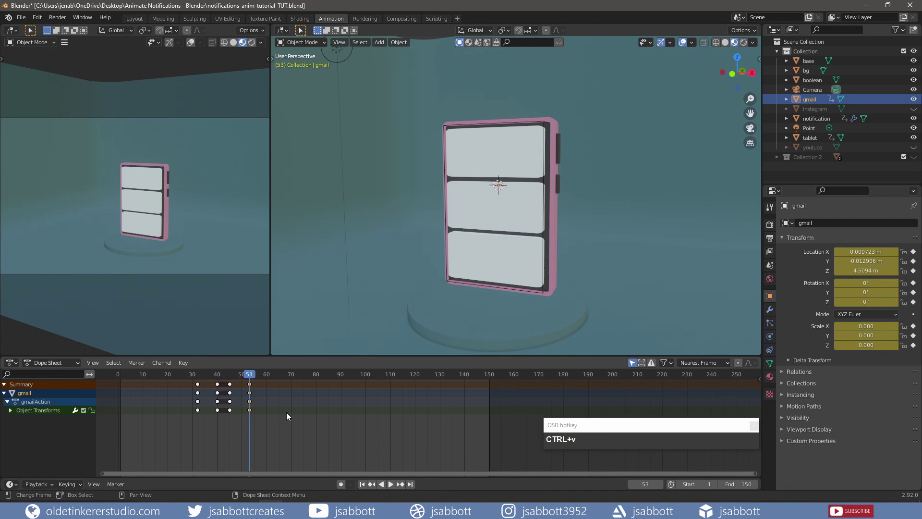
Duplicate the notification object's frame 30 keyframes to frame 53
left_click(817, 119)
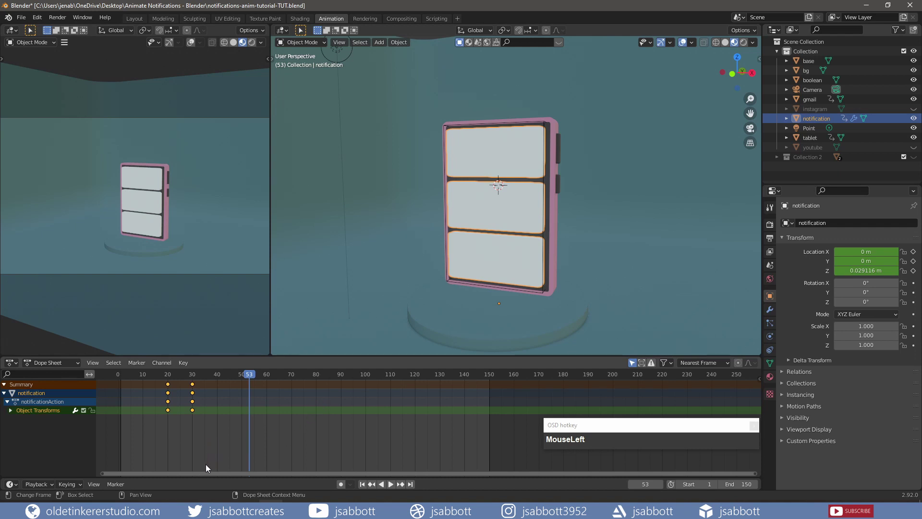
left_click(201, 417)
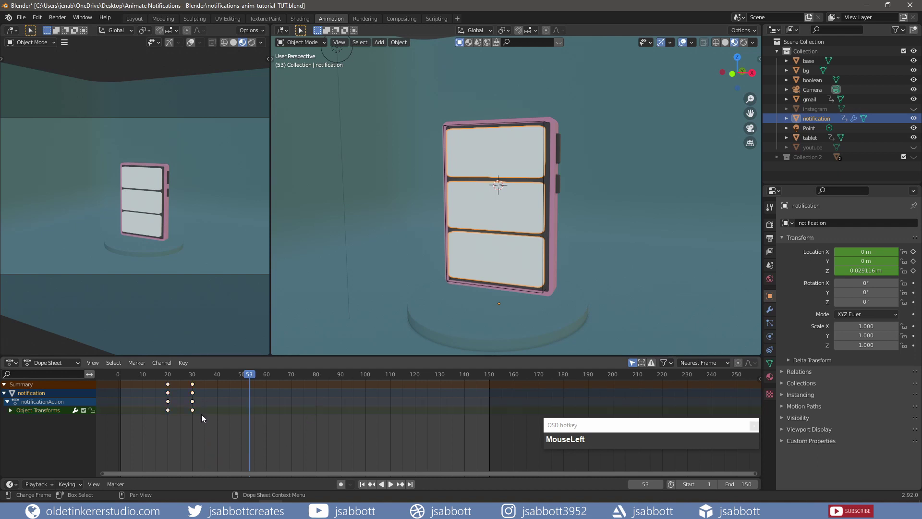
left_click_drag(200, 414, 191, 383)
key("shift+d")
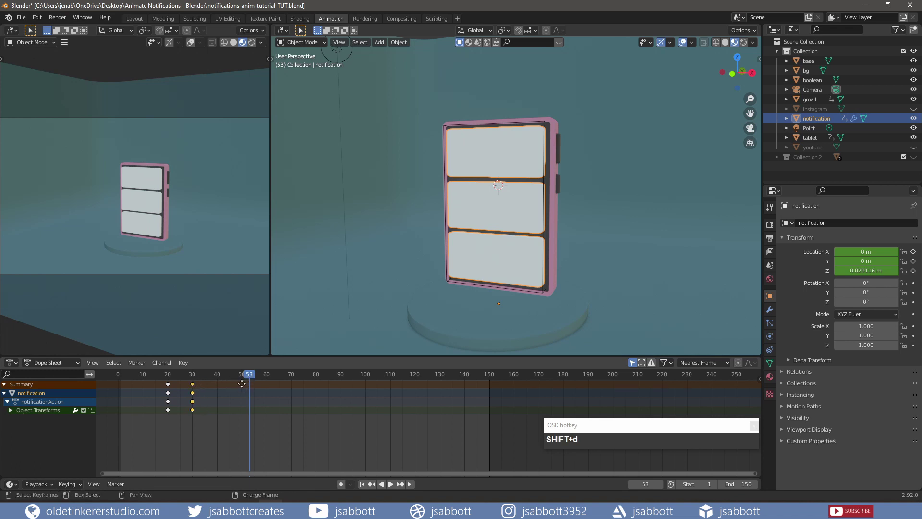
left_click(297, 381)
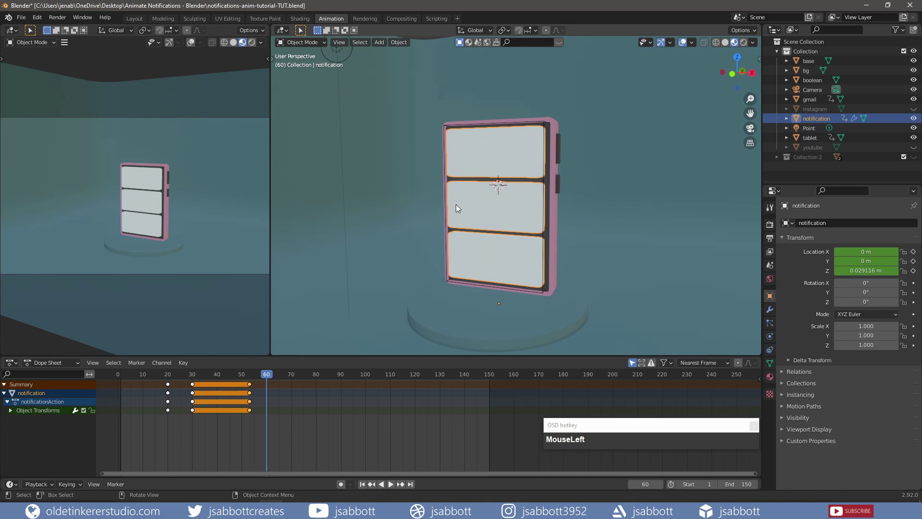
Raise the notification object along Z to about 1.92 m at frame 60, clearing the lowest panel slot, and insert a location keyframe
key("g")
key("z")
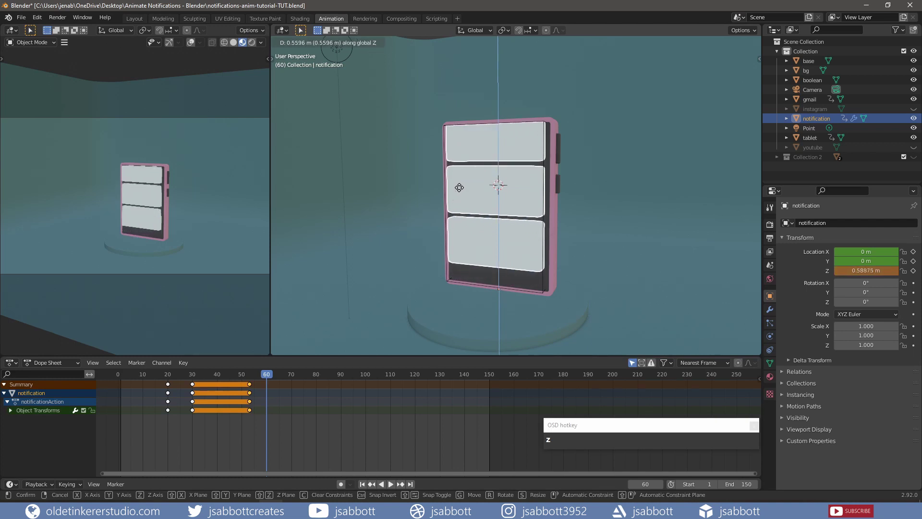
left_click(463, 156)
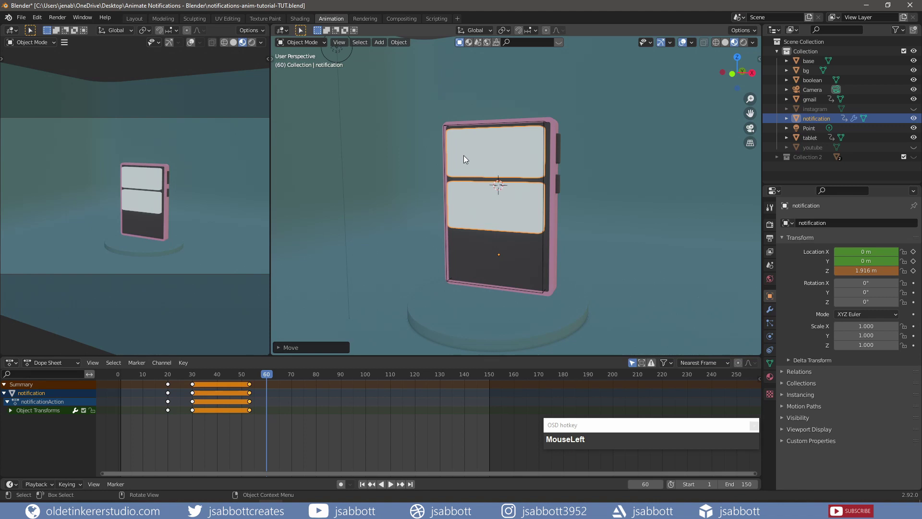
key("i")
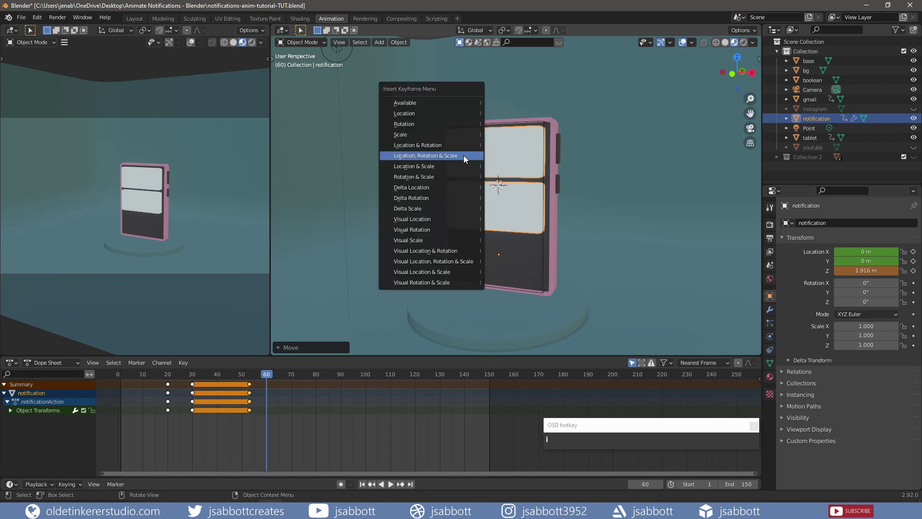
left_click(456, 113)
Unhide the instagram object, scale it to 0 at frame 62, and insert a location, rotation and scale keyframe
left_click(272, 374)
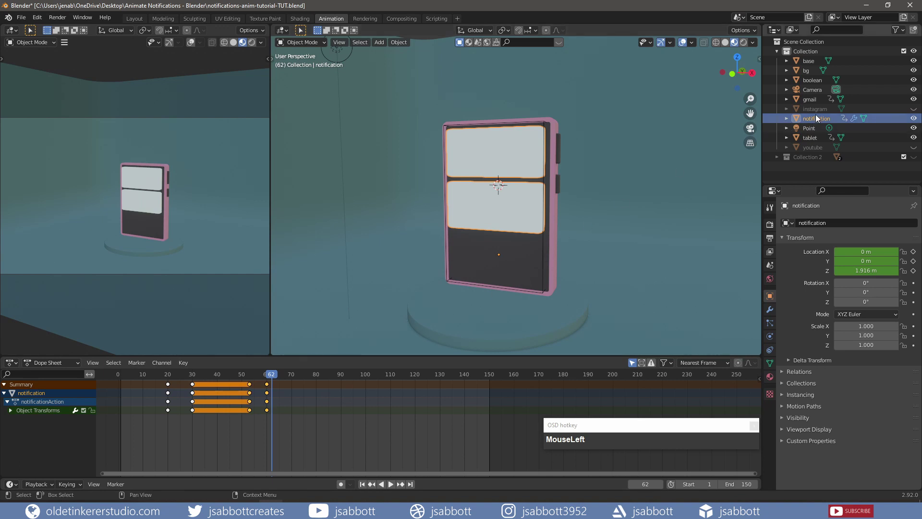
left_click(914, 109)
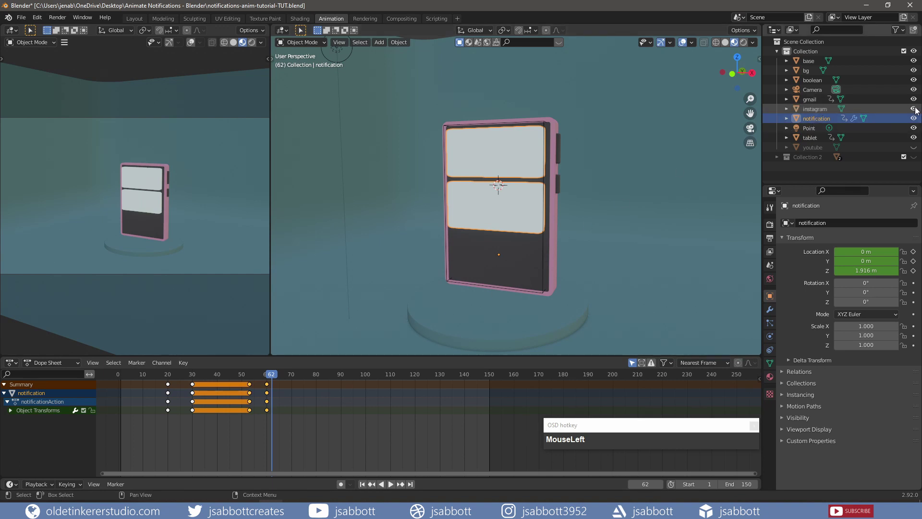
left_click(817, 108)
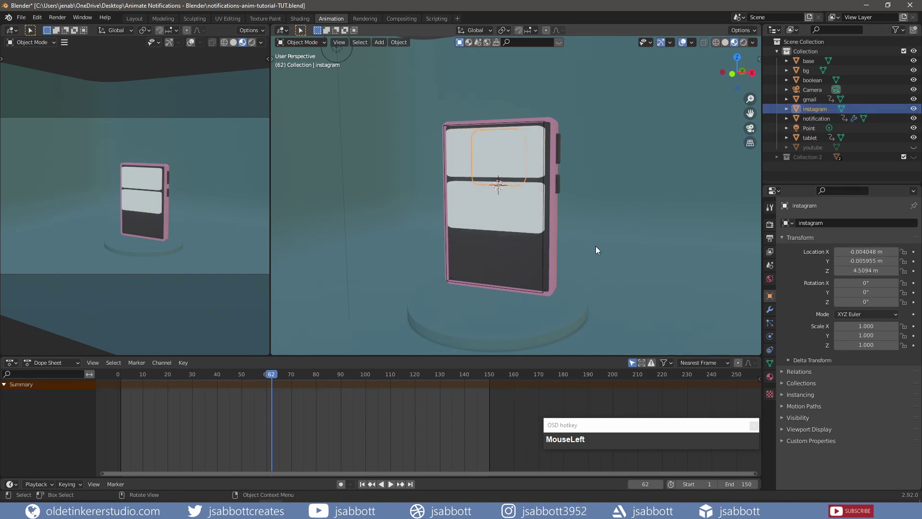
key("s")
key("KP_0")
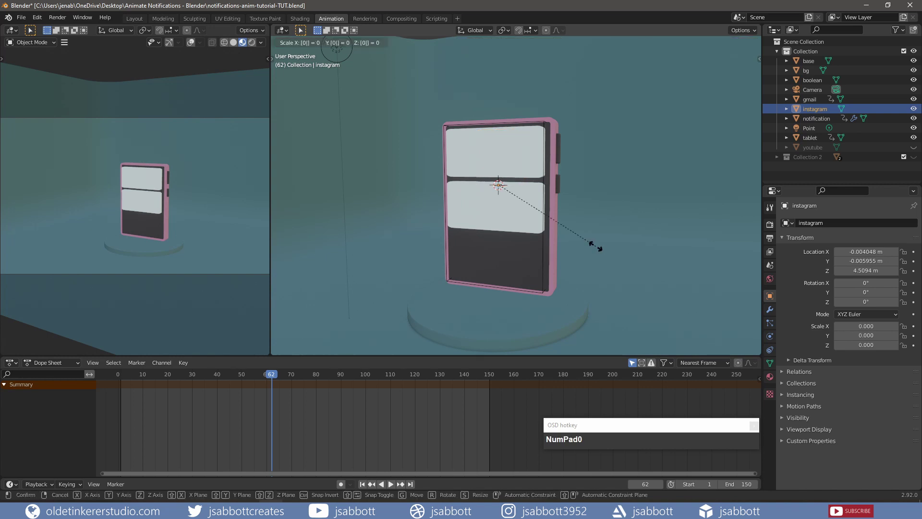
left_click(596, 246)
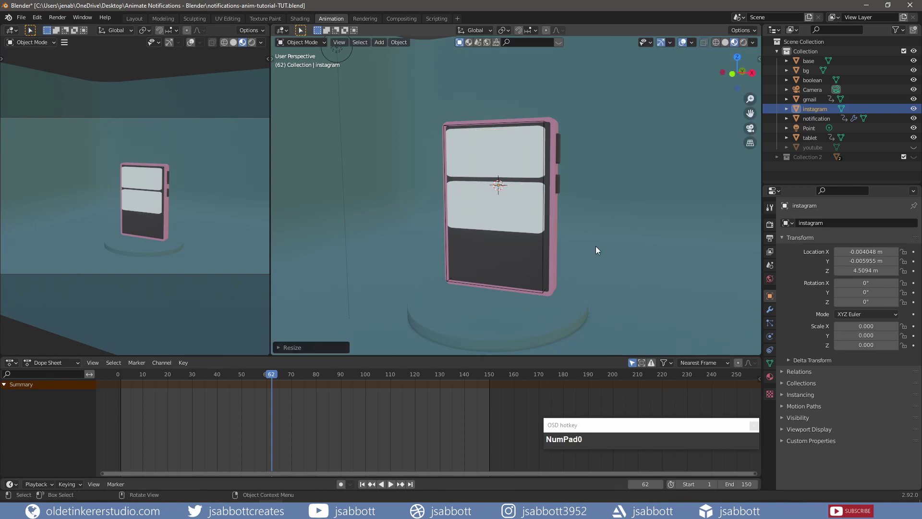
key("i")
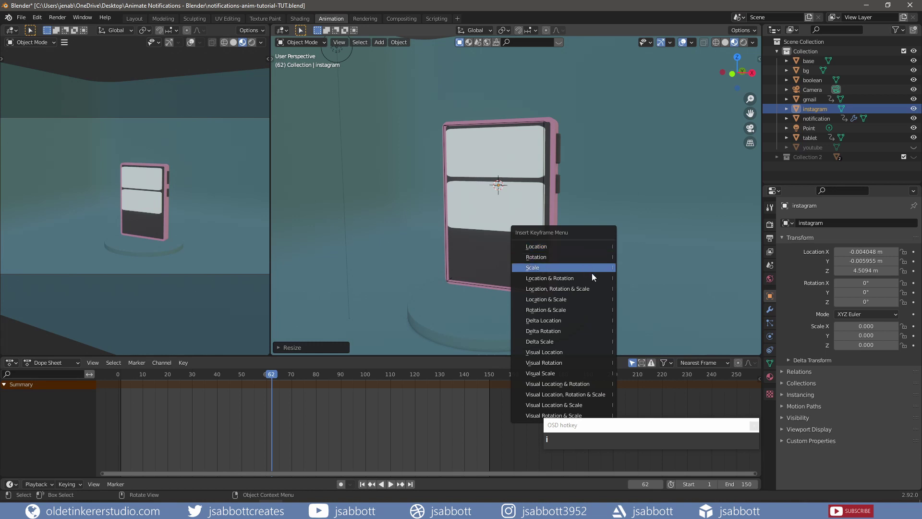
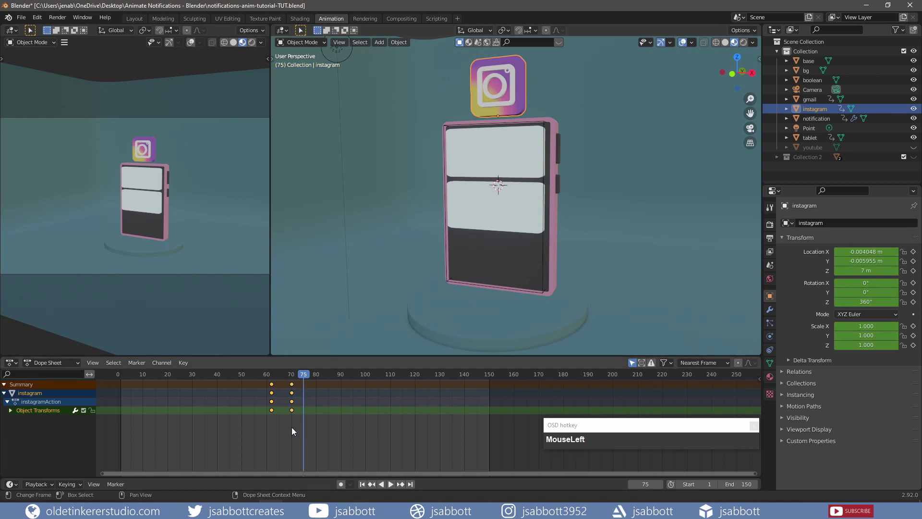
Duplicate the instagram object's frame 70 keyframes to frame 75
left_click(295, 428)
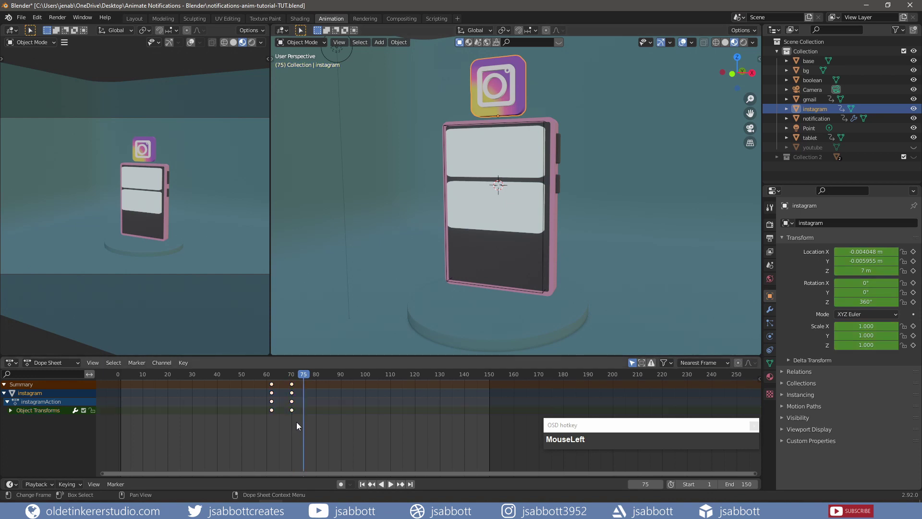
left_click_drag(296, 422, 289, 380)
key("shift+d")
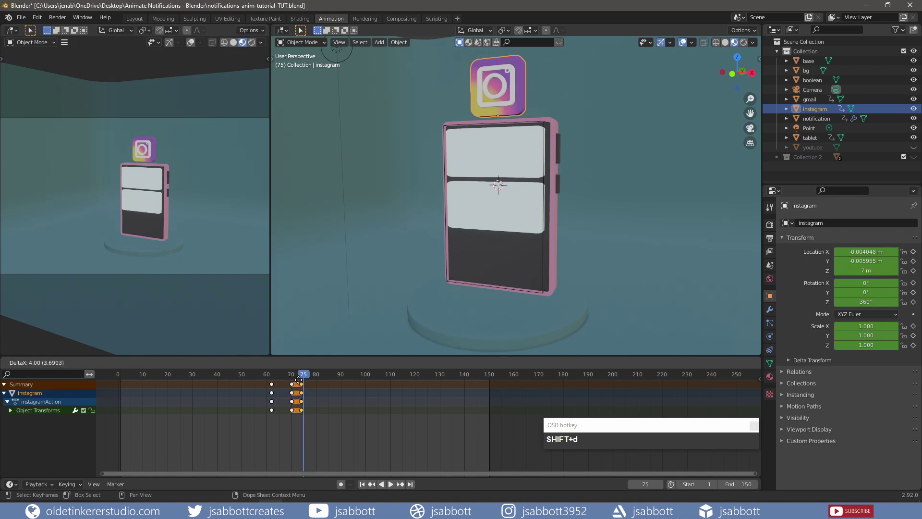
left_click(304, 382)
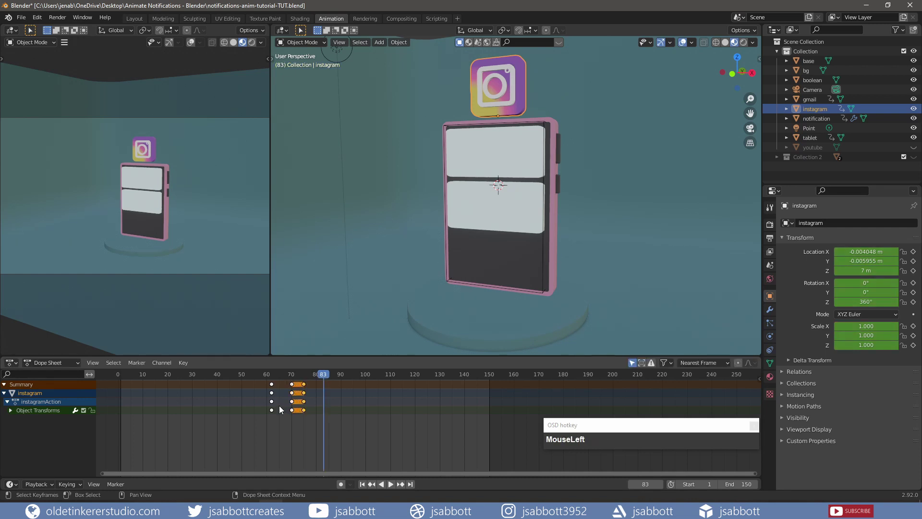
Copy the instagram object's frame 62 keyframes and paste them at frame 83
left_click_drag(280, 416, 267, 383)
key("shift+c")
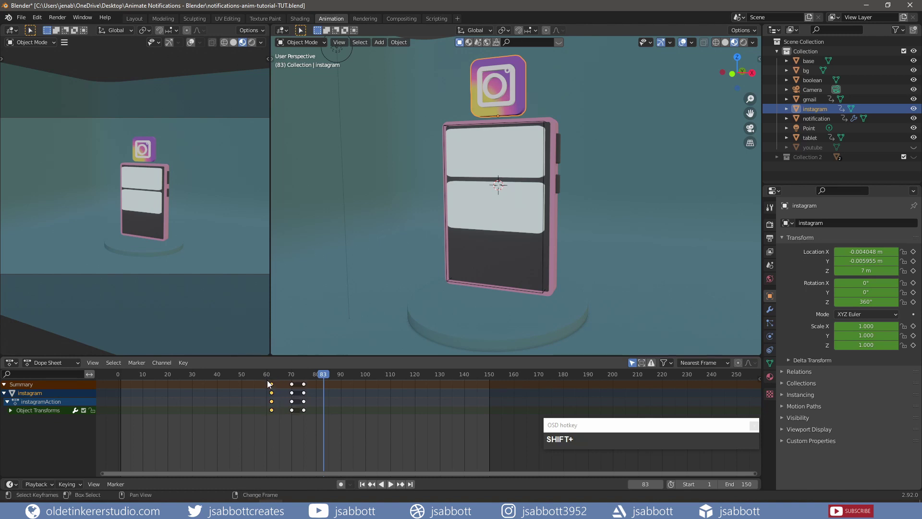
left_click(322, 375)
key("Right")
key("ctrl+c")
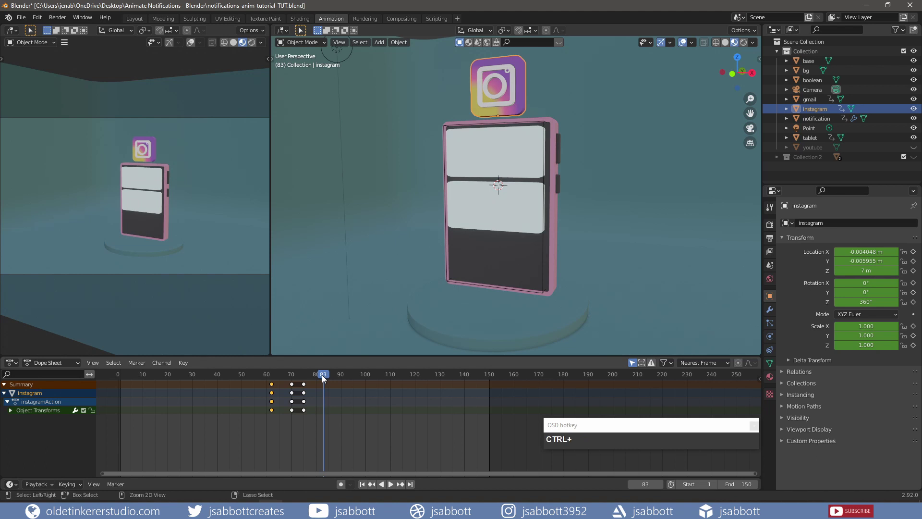
key("ctrl+v")
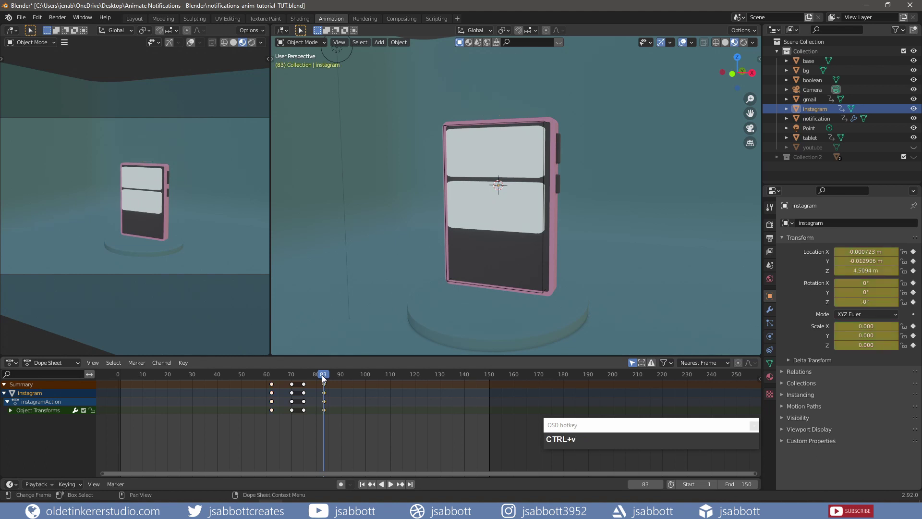
Duplicate the notification object's frame 60 keyframes to frame 83
left_click(821, 118)
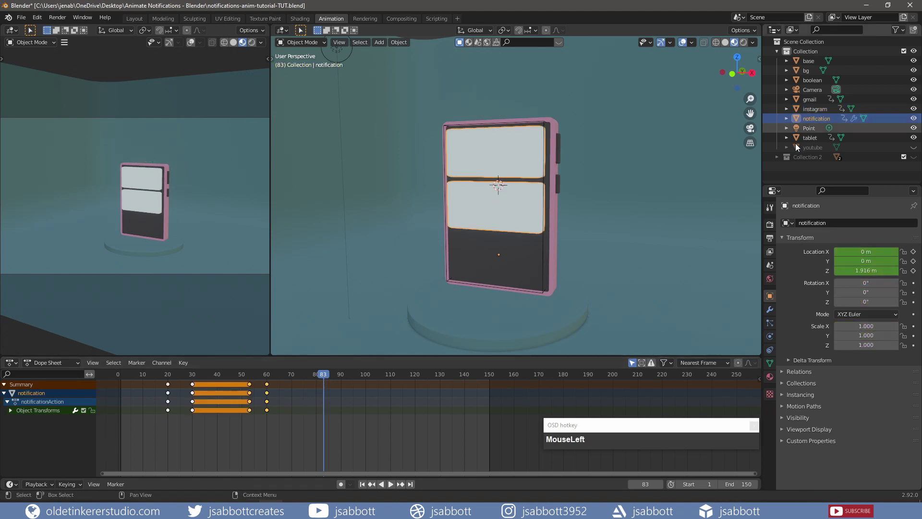
left_click(276, 394)
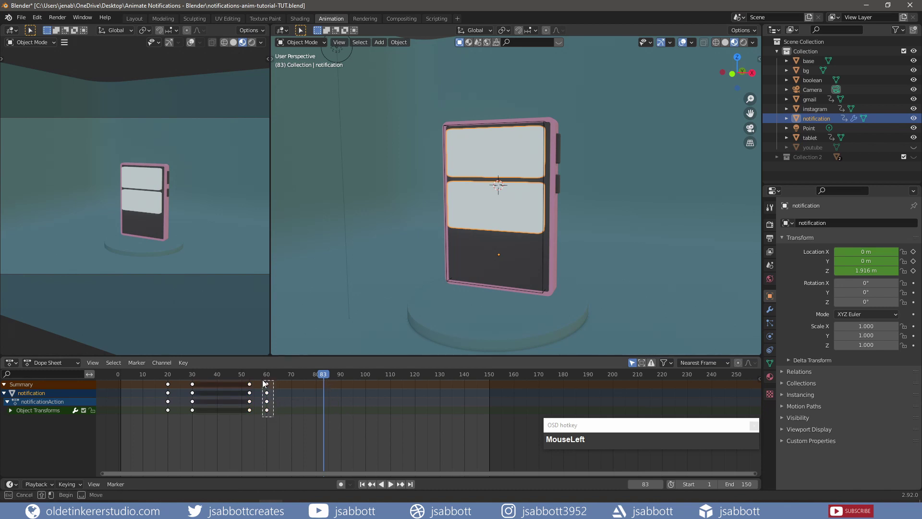
left_click(267, 384)
key("shift+d")
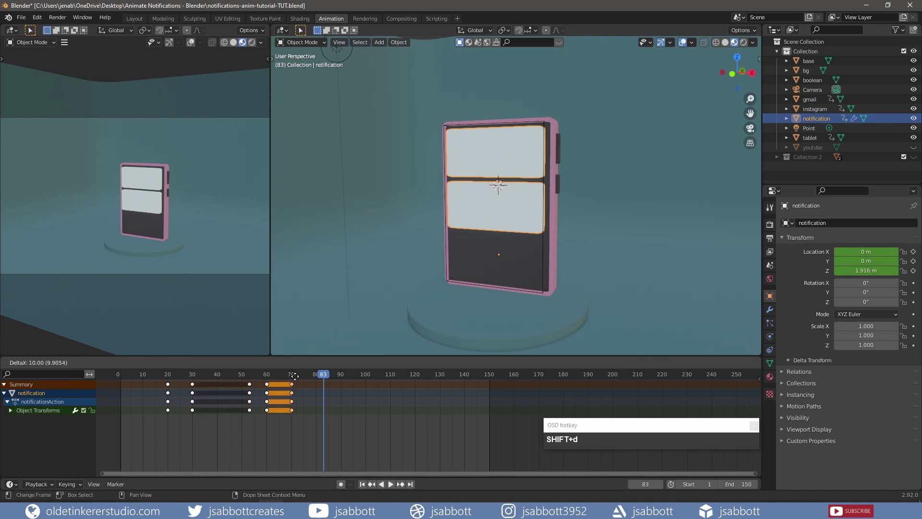
left_click(319, 377)
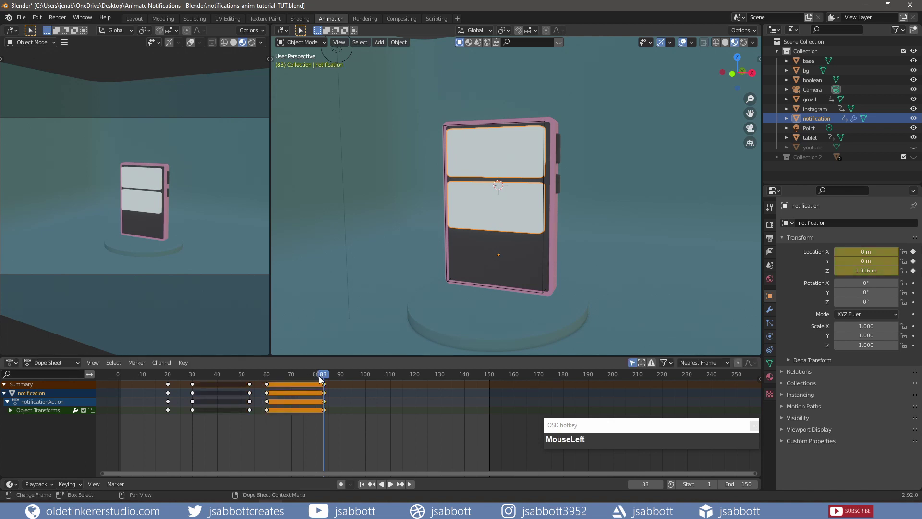
Raise the notification object along Z to about 3.86 m at frame 91, clearing the middle panel slot, and insert a location keyframe
left_click_drag(324, 374, 344, 373)
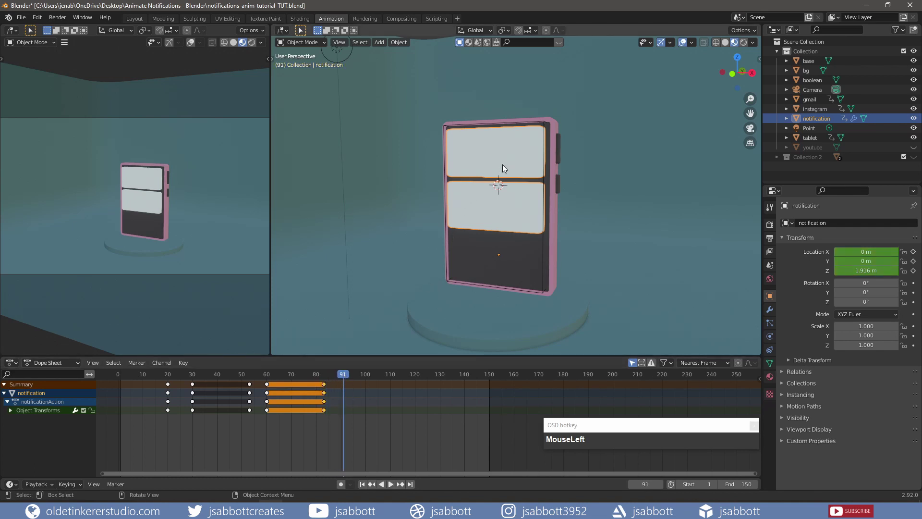
key("g")
key("z")
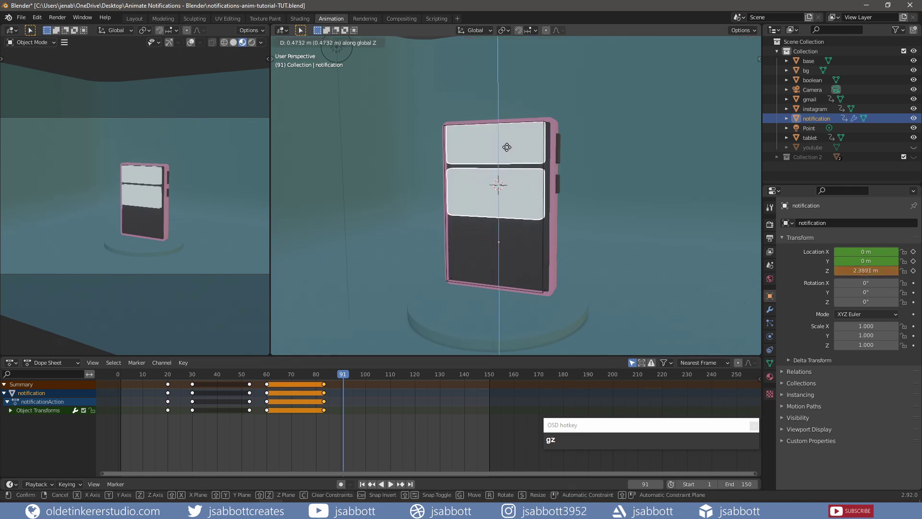
left_click(507, 109)
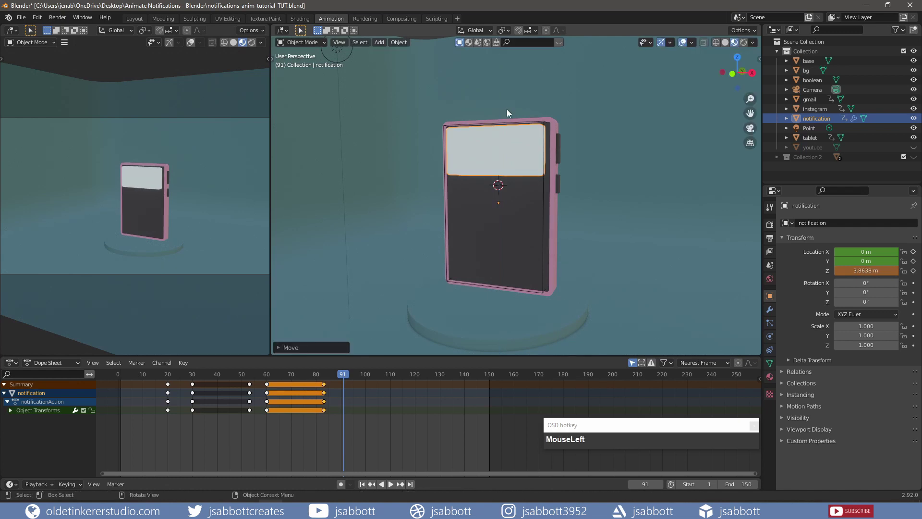
key("i")
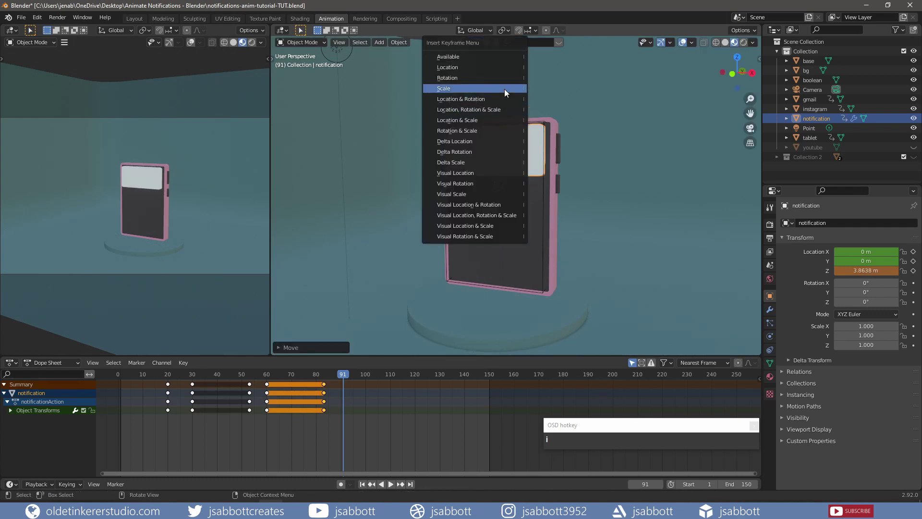
left_click(501, 67)
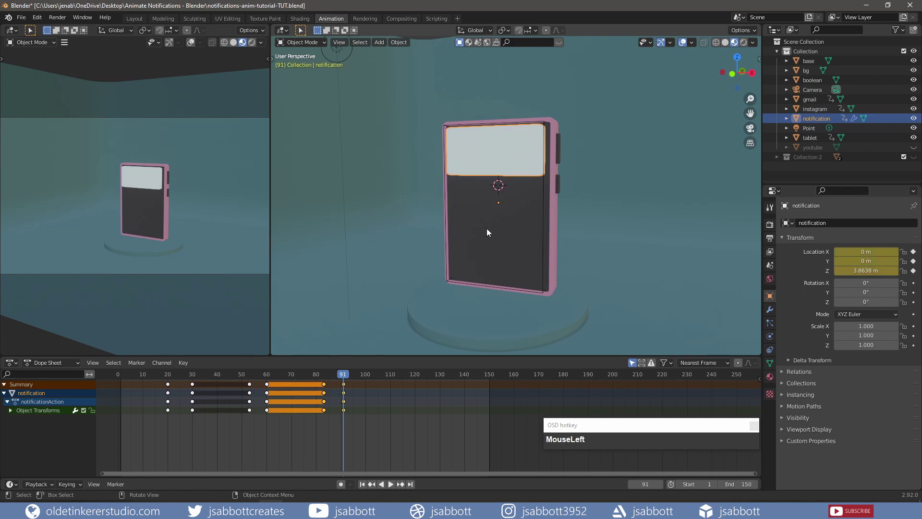
Unhide the youtube object, scale it to 0 at frame 93, and insert a location, rotation and scale keyframe
left_click(348, 375)
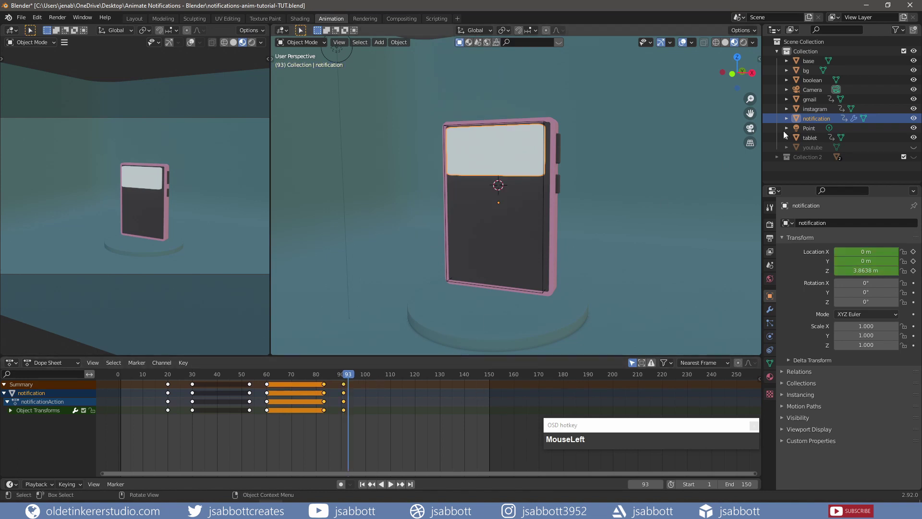
left_click(814, 148)
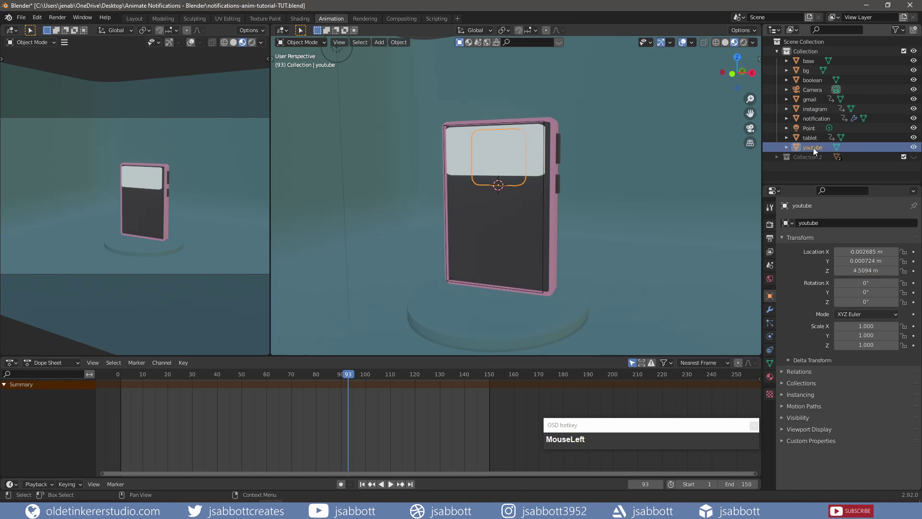
key("s")
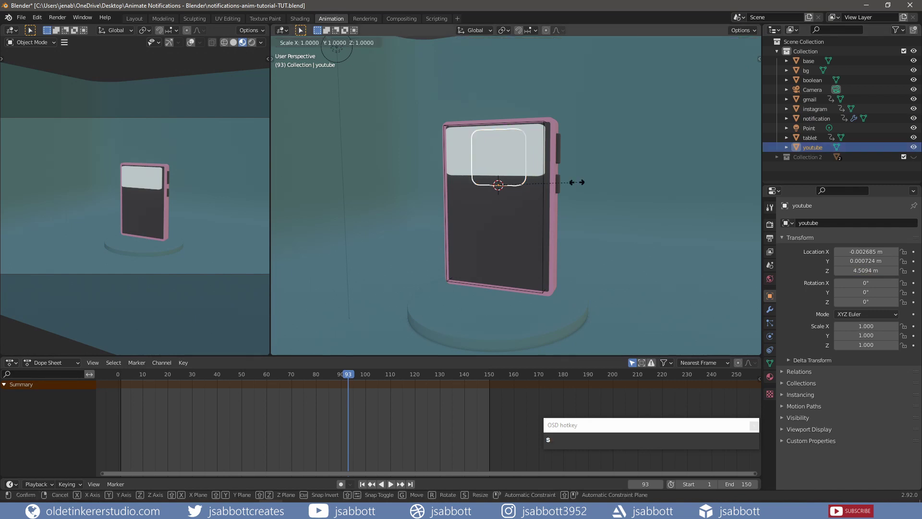
key("KP_0")
left_click(577, 183)
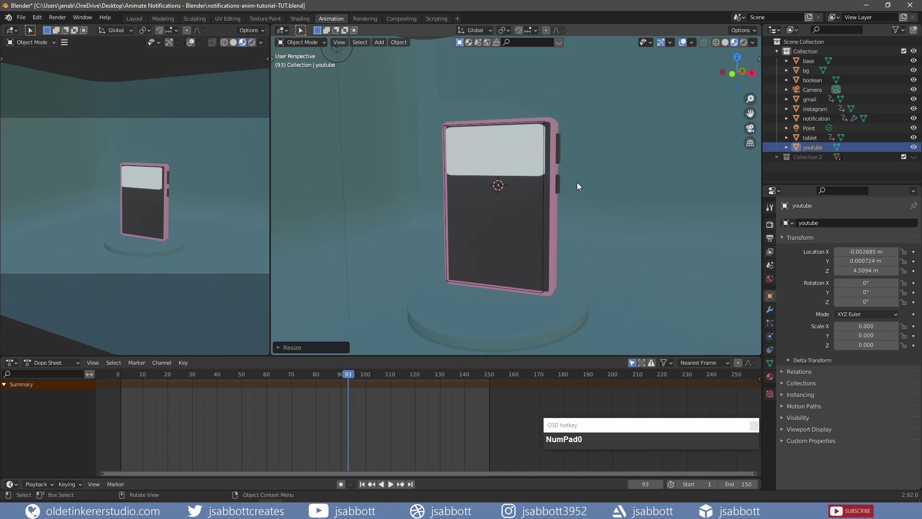
key("i")
left_click(576, 225)
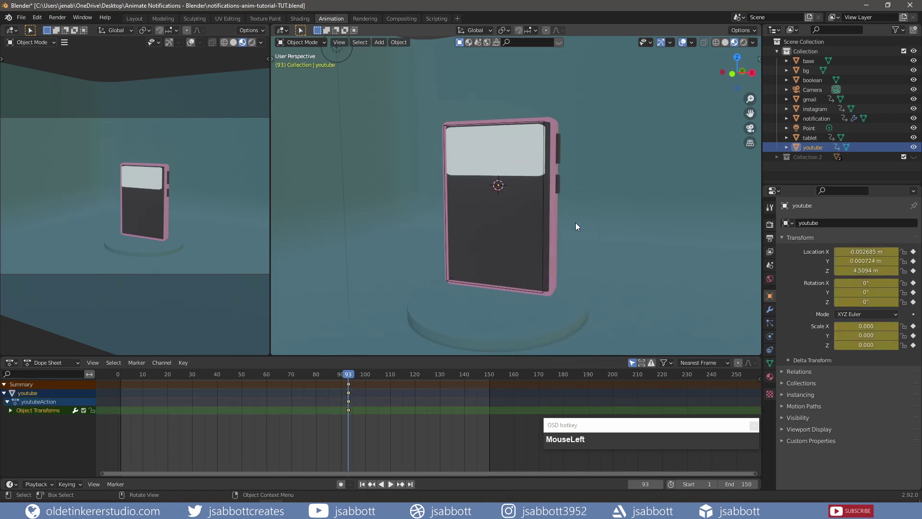
At frame 101, set the youtube object's Z location to 7 m and its X, Y and Z scale to 1
left_click_drag(365, 374, 367, 374)
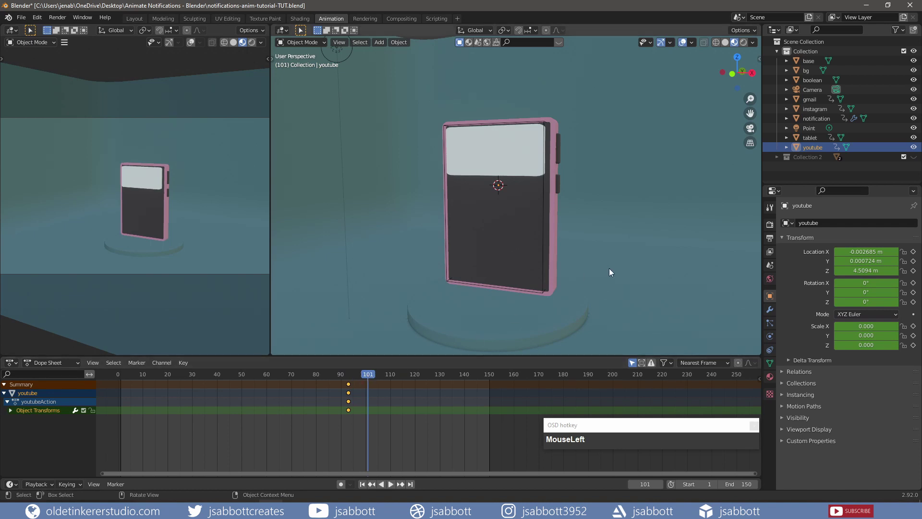
left_click(855, 270)
type("7")
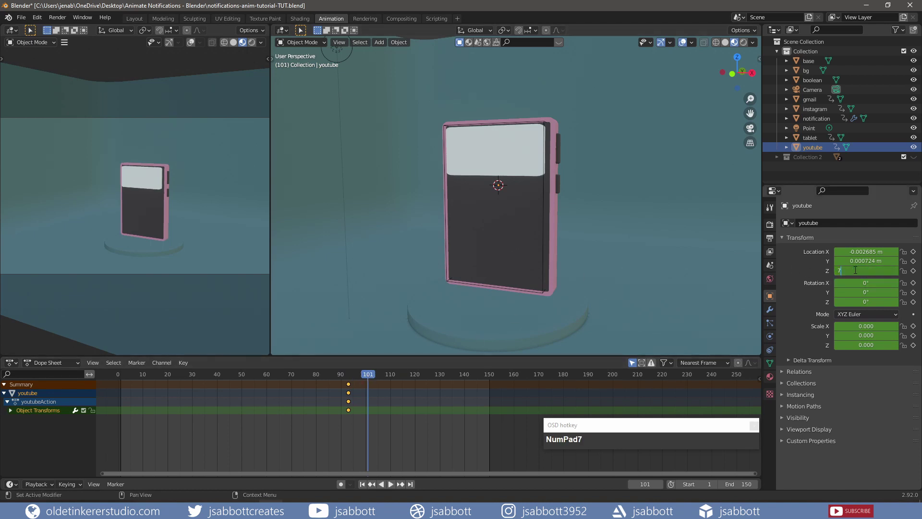
key("Return")
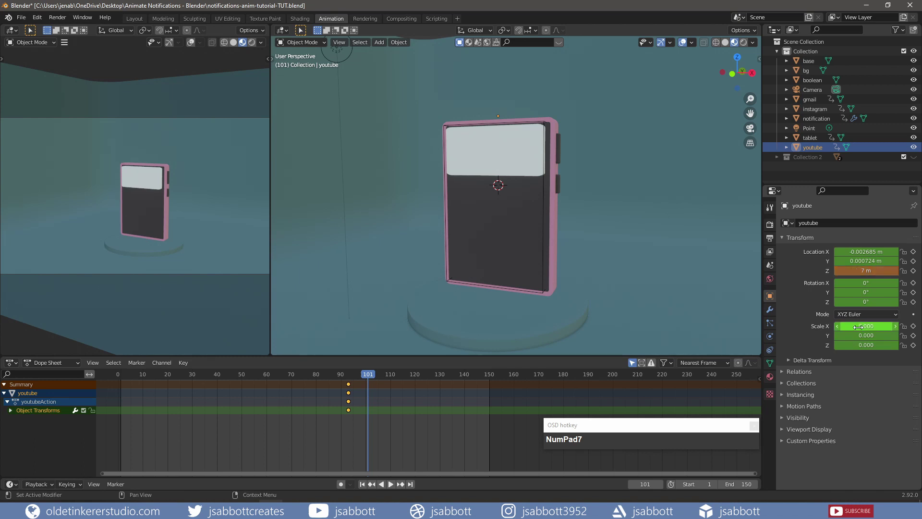
left_click_drag(860, 327, 860, 344)
type("1")
key("Return")
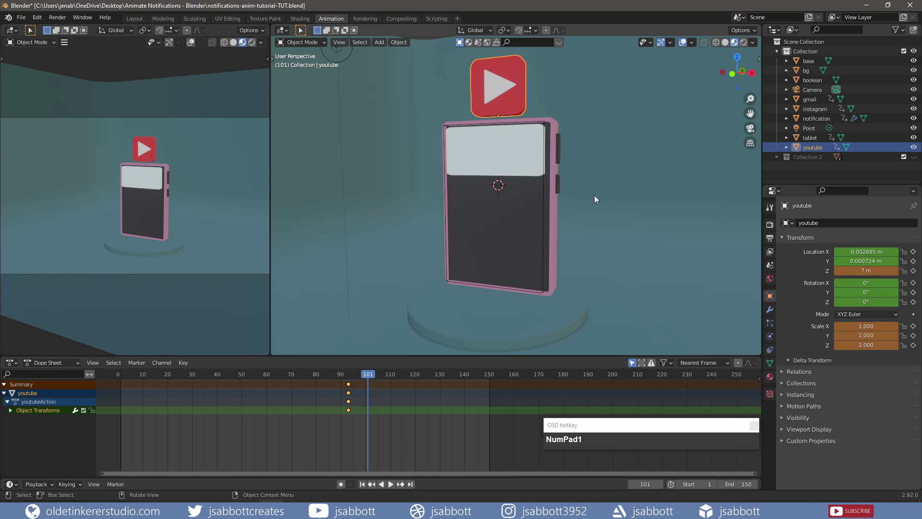
Rotate the youtube object 360° around Z and insert a location, rotation and scale keyframe at frame 101
key("r")
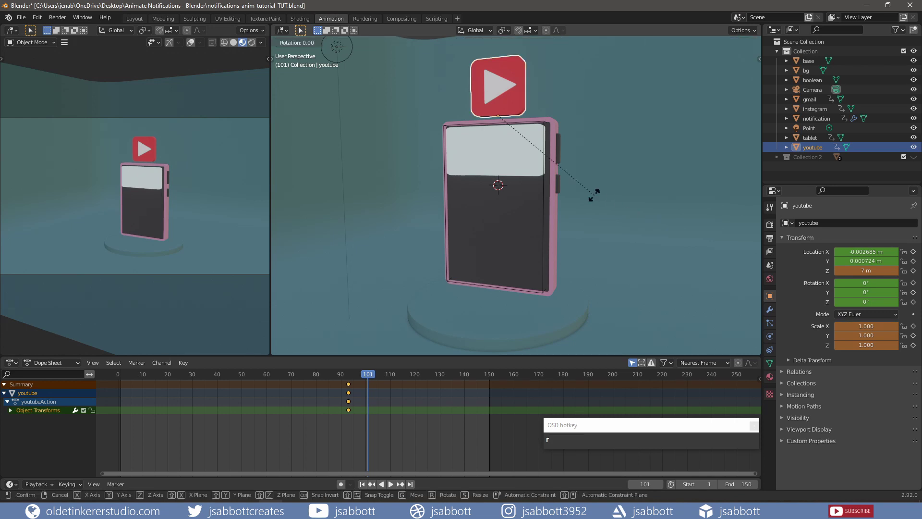
key("z")
key("KP_3")
key("KP_6")
key("KP_0")
left_click(596, 199)
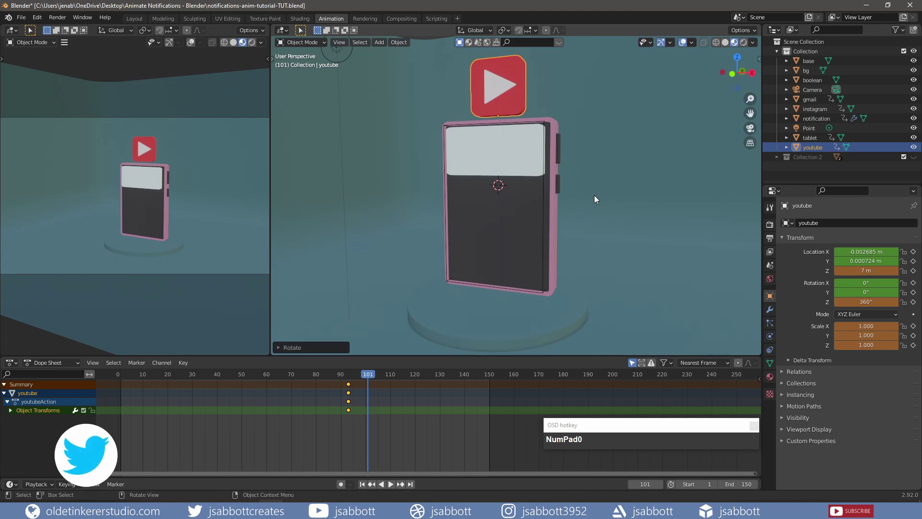
key("i")
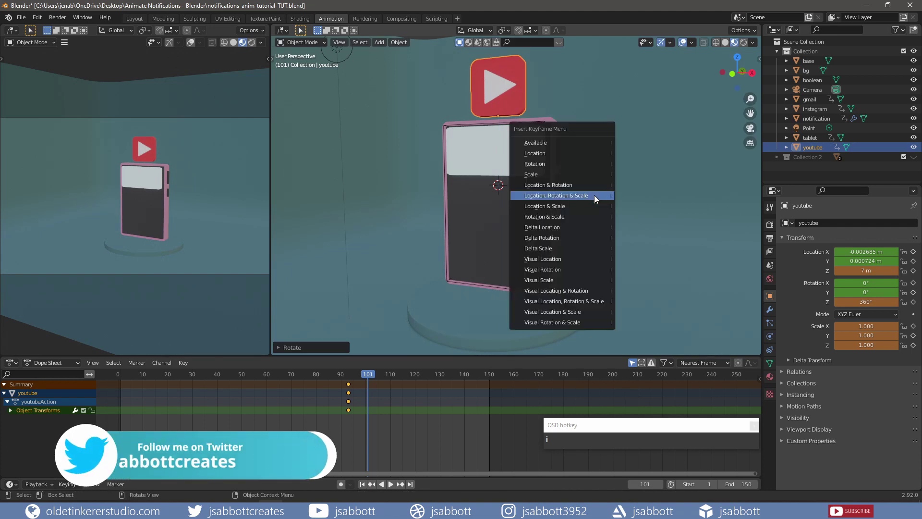
left_click(595, 196)
Duplicate the youtube object's frame 101 keyframes to frame 106
left_click(381, 375)
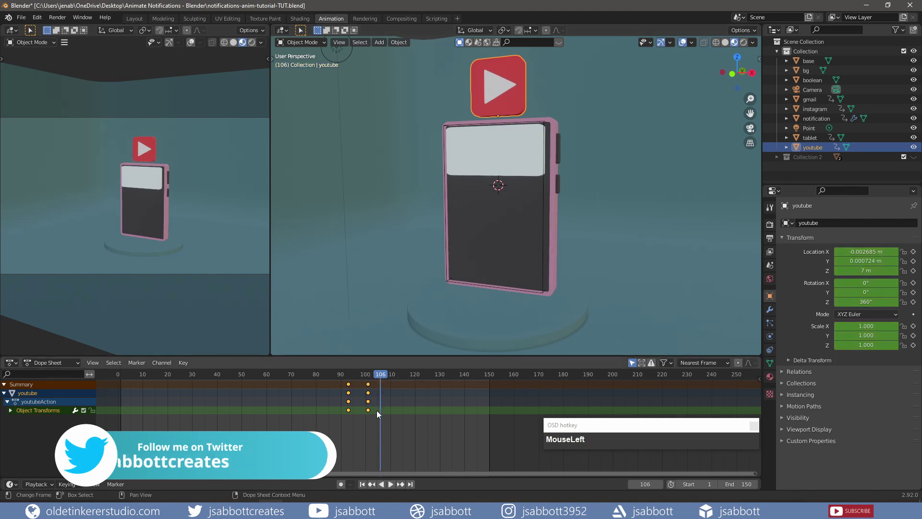
left_click(370, 427)
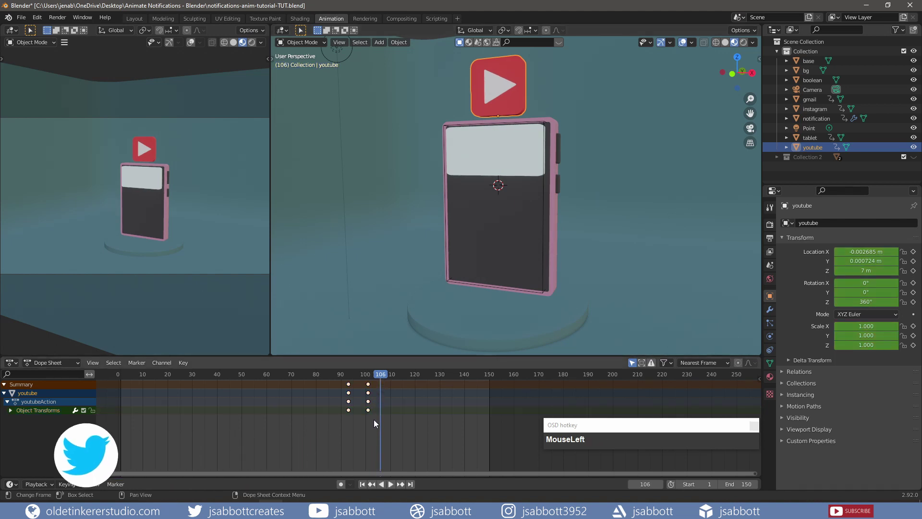
left_click_drag(374, 419, 367, 383)
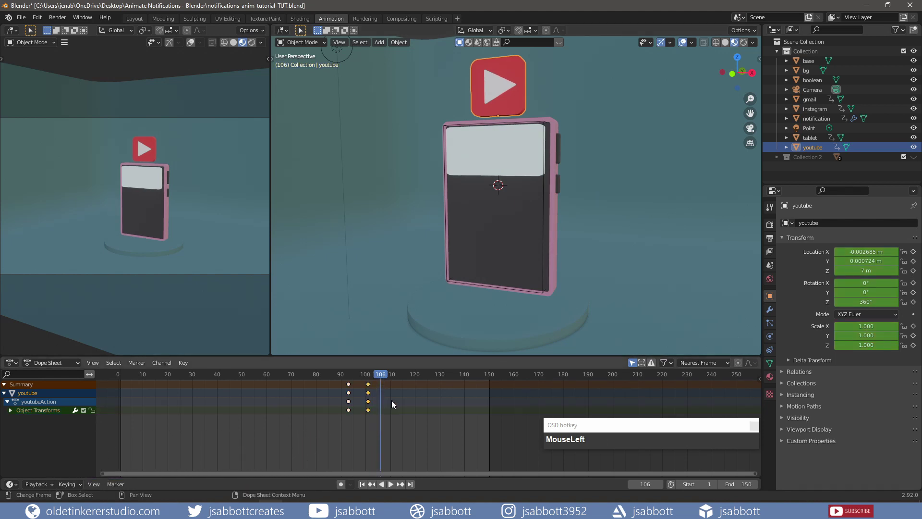
key("shift+d")
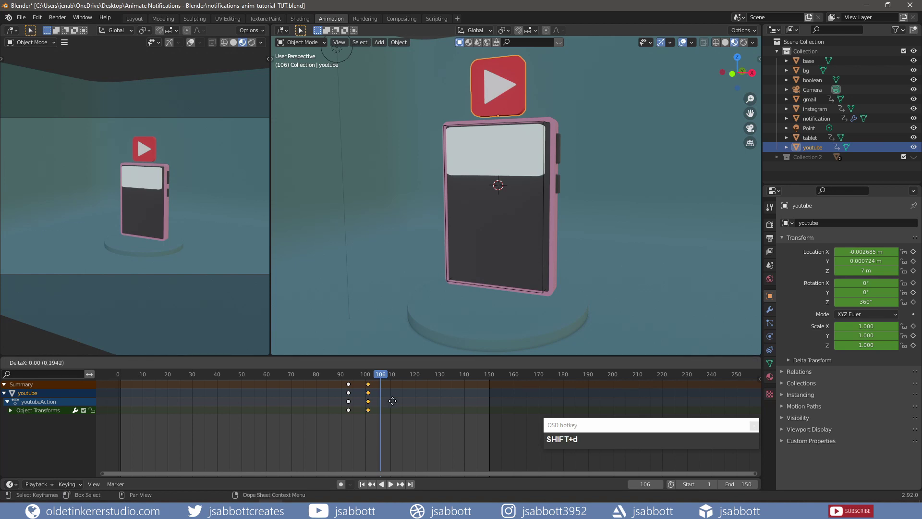
left_click(404, 400)
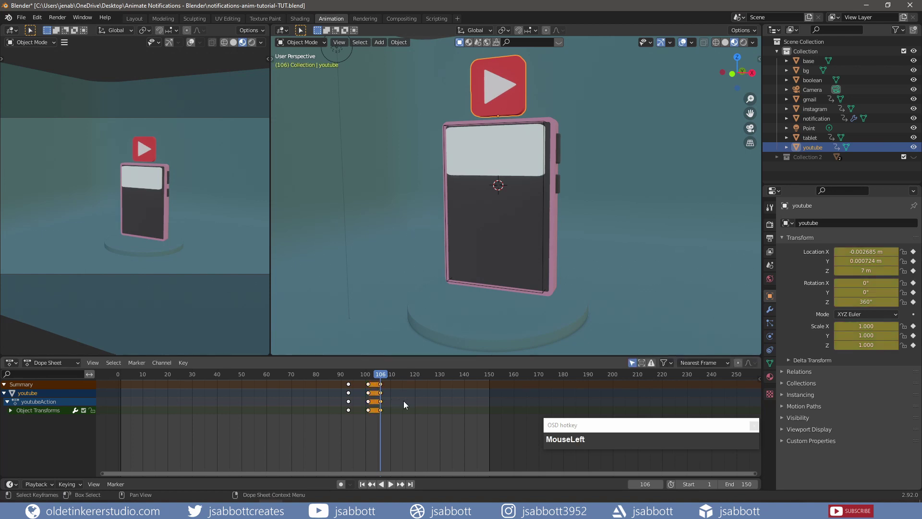
Copy the youtube object's frame 93 keyframes and paste them at frame 114
left_click(399, 374)
left_click_drag(398, 374, 400, 374)
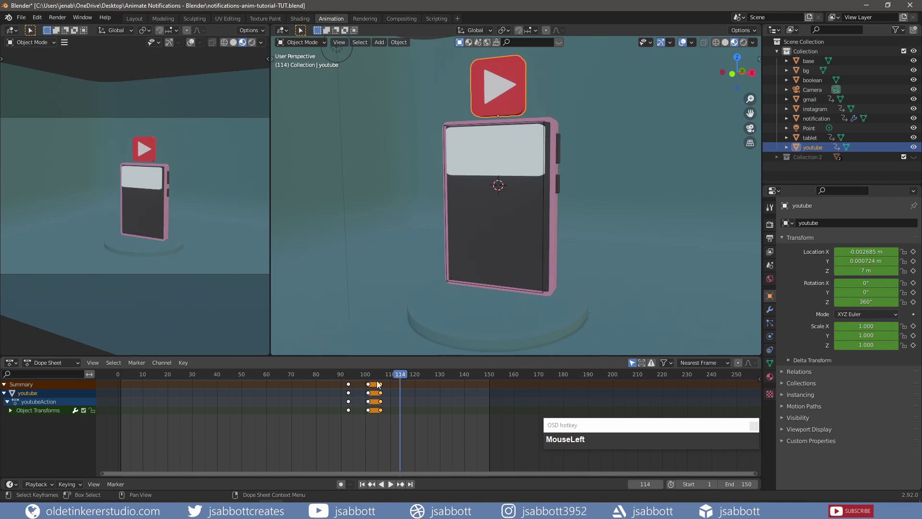
left_click(330, 411)
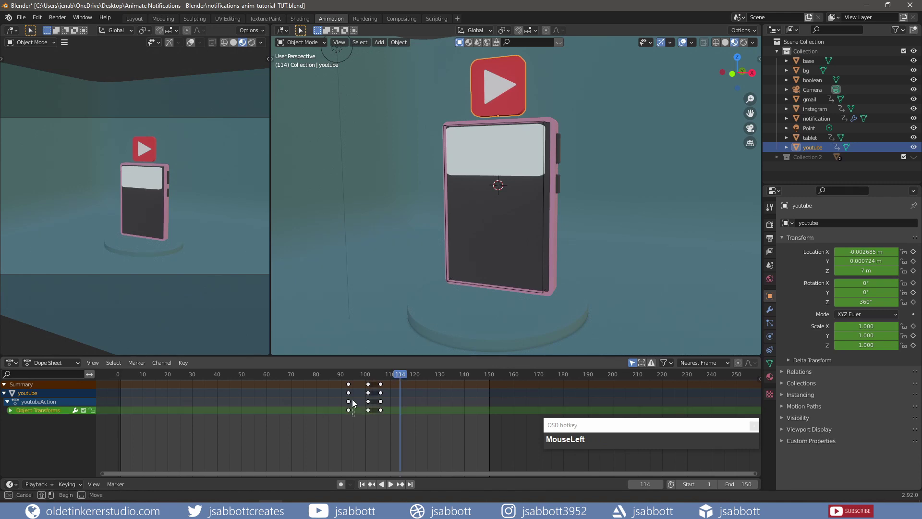
left_click_drag(353, 416, 343, 380)
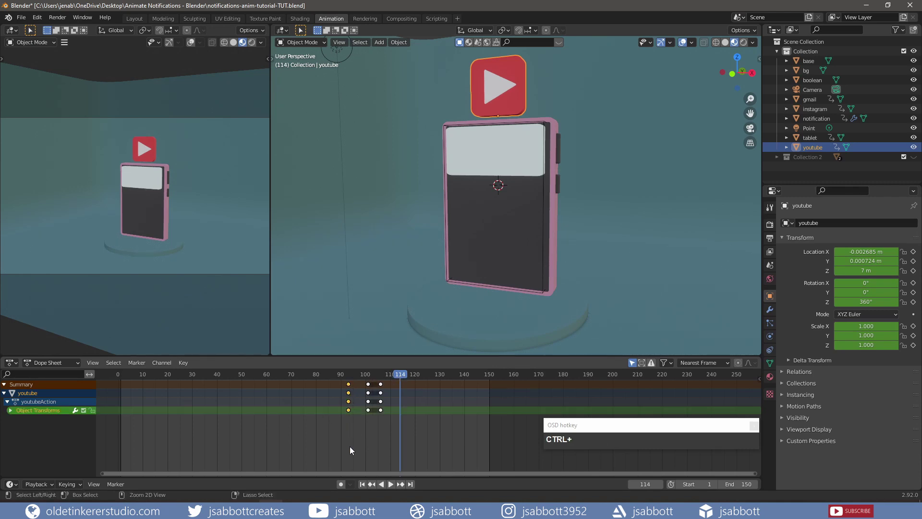
key("ctrl+c")
left_click_drag(406, 376, 403, 374)
key("Left")
key("ctrl+v")
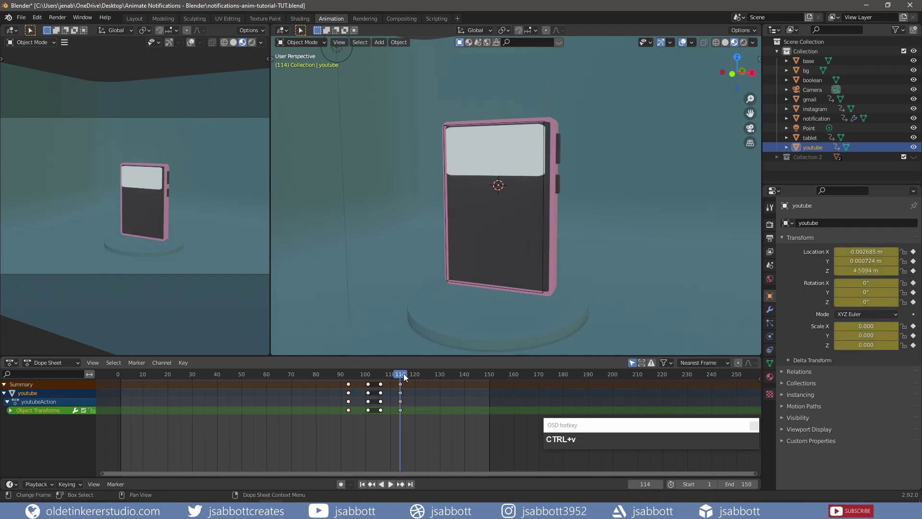
Duplicate the notification object's frame 91 keyframes to frame 114
left_click(816, 119)
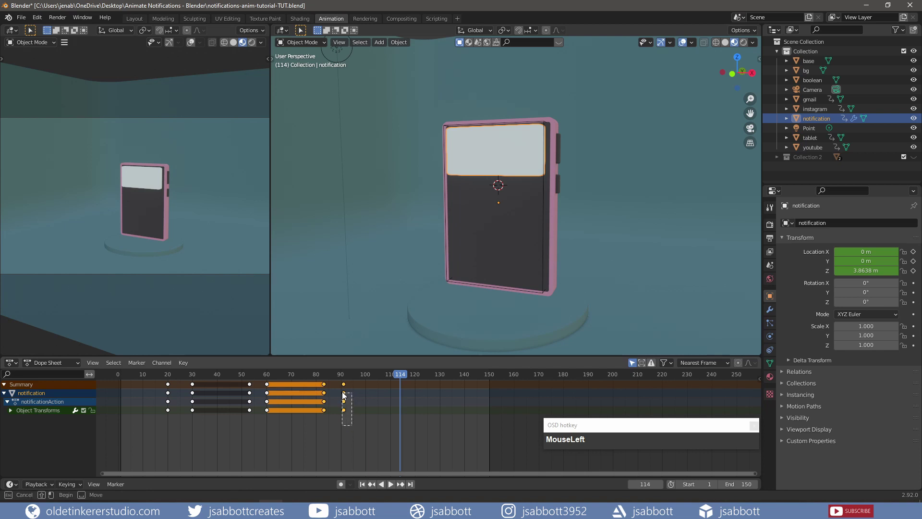
left_click_drag(352, 425, 340, 379)
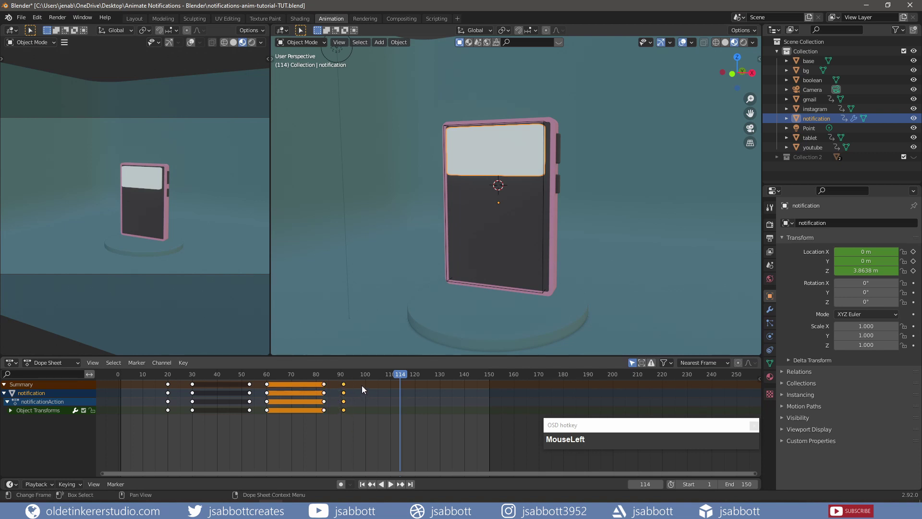
key("shift+d")
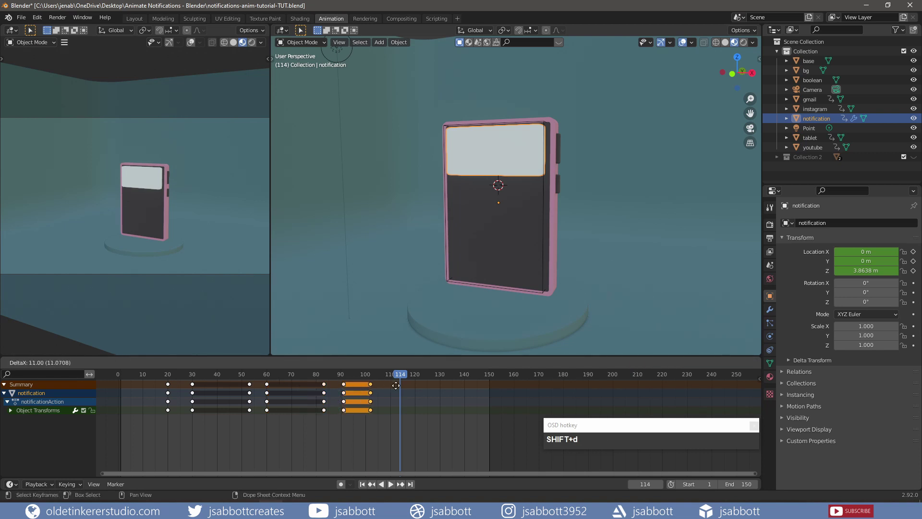
left_click(419, 385)
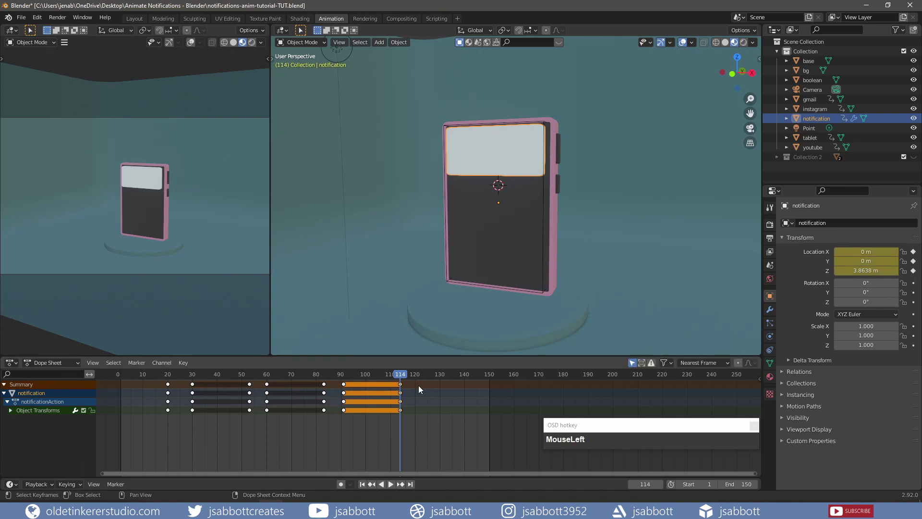
At frame 122, move the notification object up along Z to about 5.7 m and insert a location keyframe
left_click(419, 377)
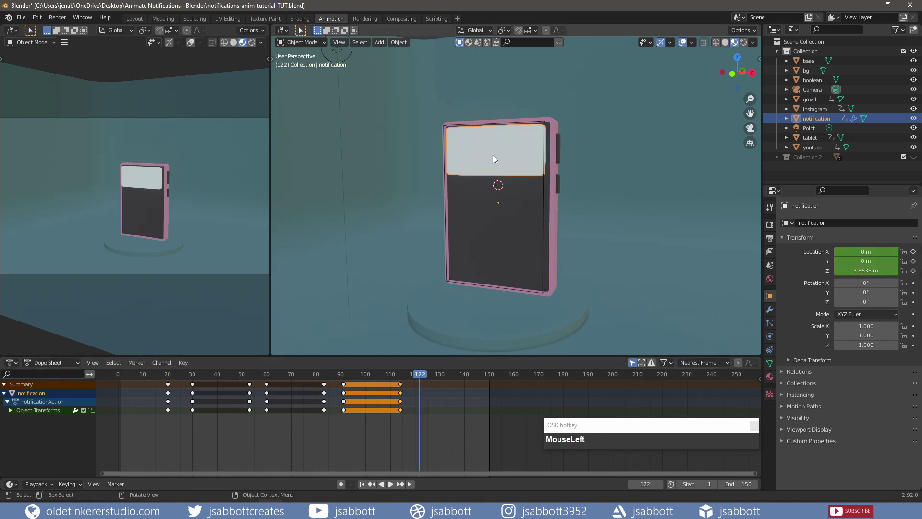
key("g")
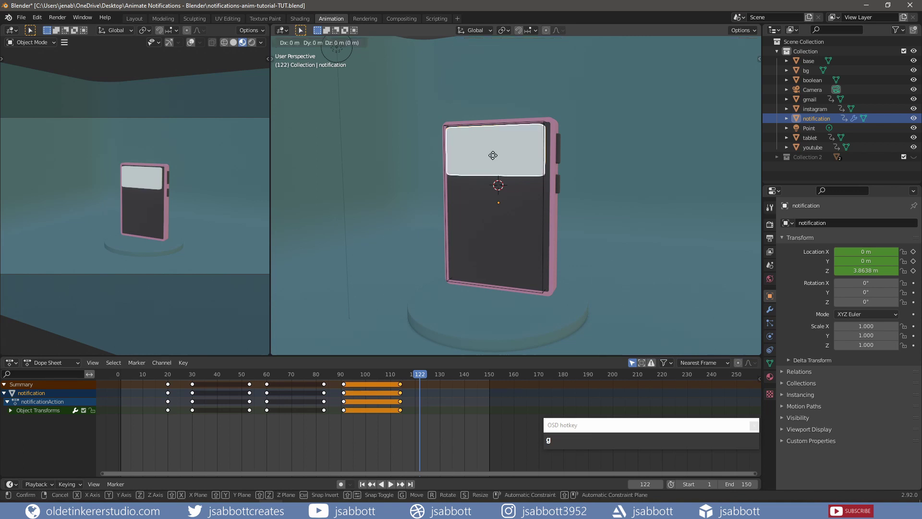
key("z")
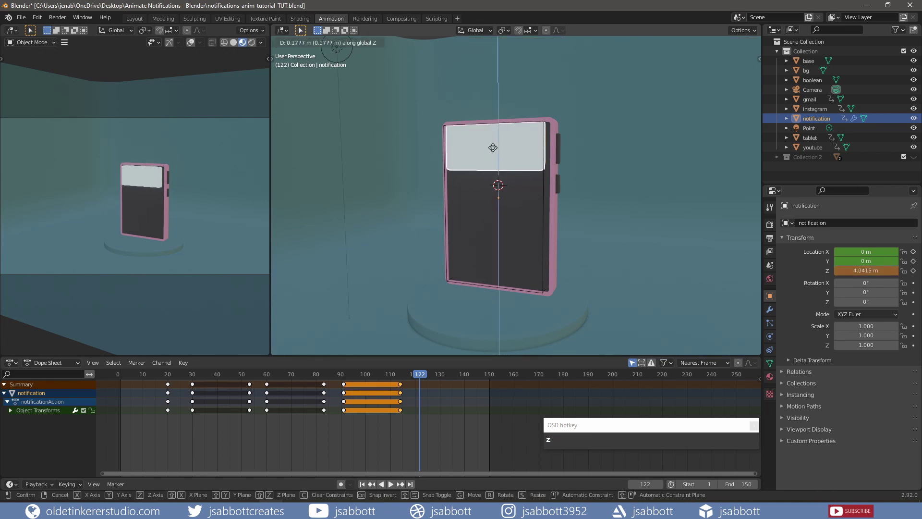
left_click(494, 105)
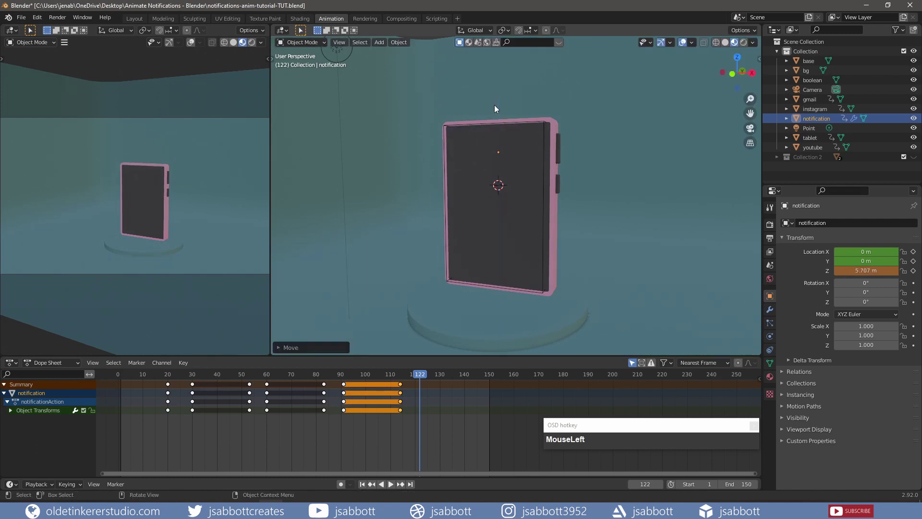
key("i")
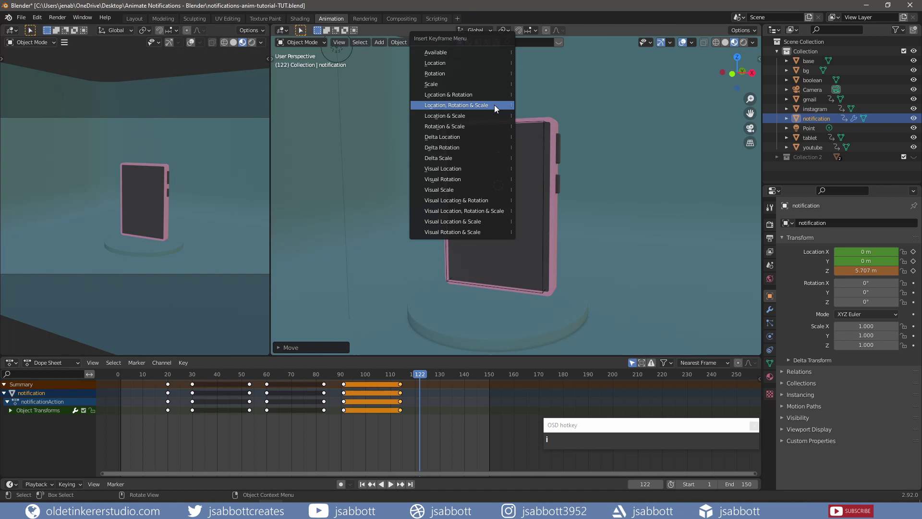
left_click(488, 64)
Copy the tablet's frame 20 keyframes and paste them at frame 132
left_click(442, 382)
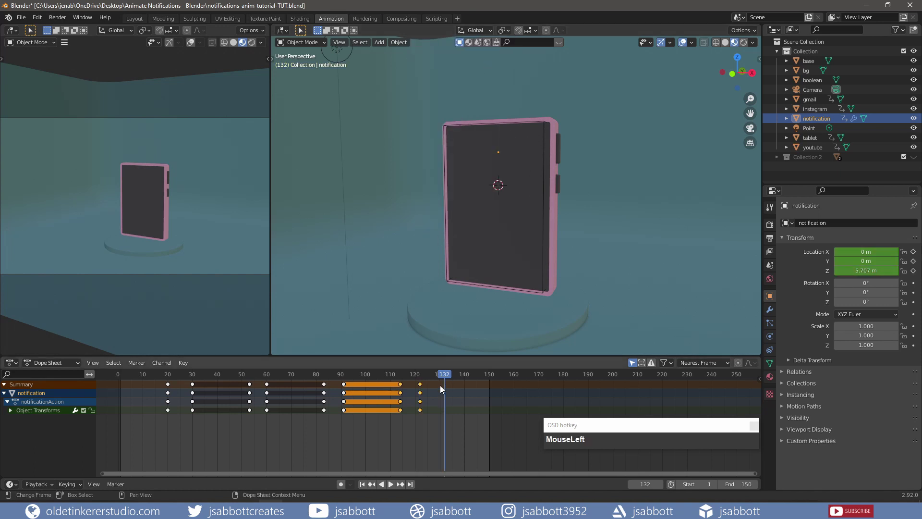
left_click(812, 139)
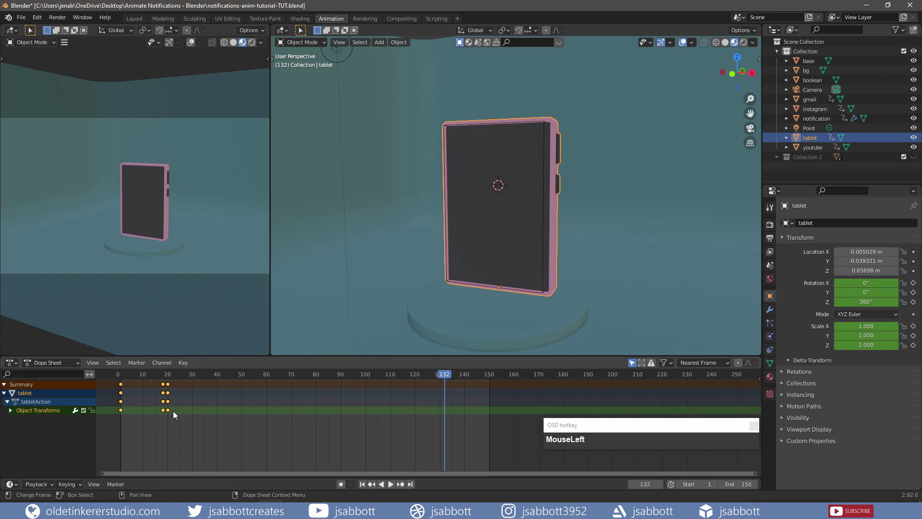
left_click_drag(177, 420, 168, 384)
key("ctrl+c")
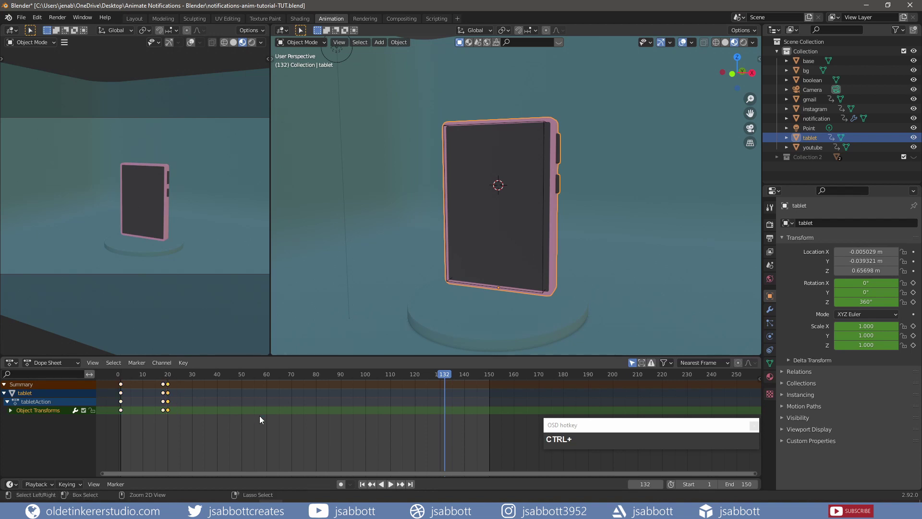
left_click(448, 373)
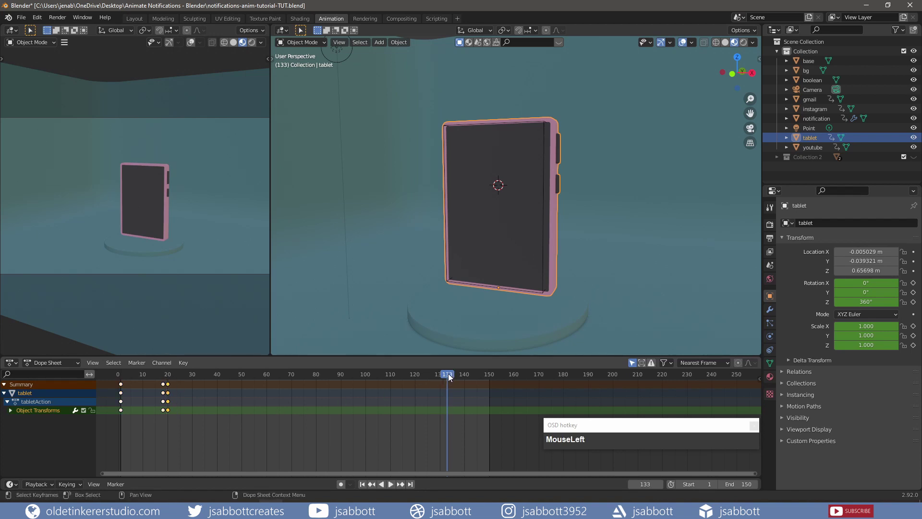
key("Left")
key("ctrl+v")
Copy the tablet's frame 18 keyframes and paste them at frame 134
left_click(449, 374)
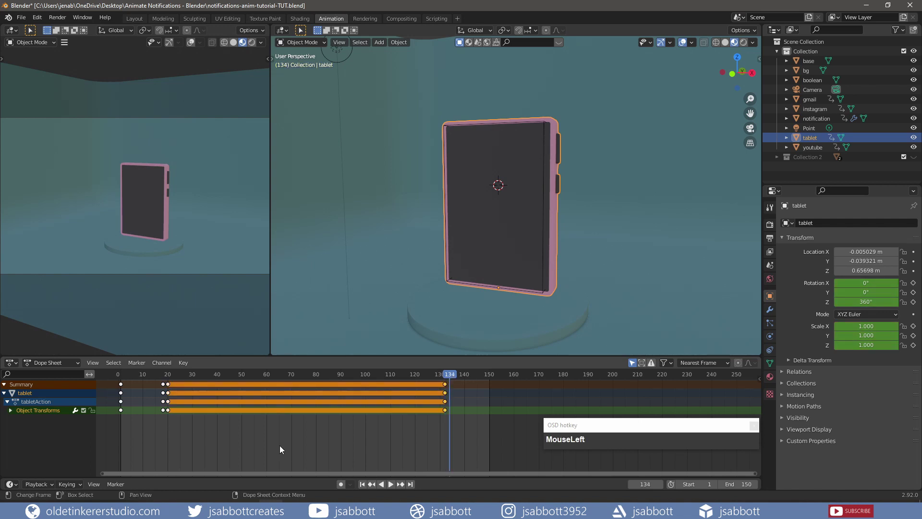
left_click(158, 379)
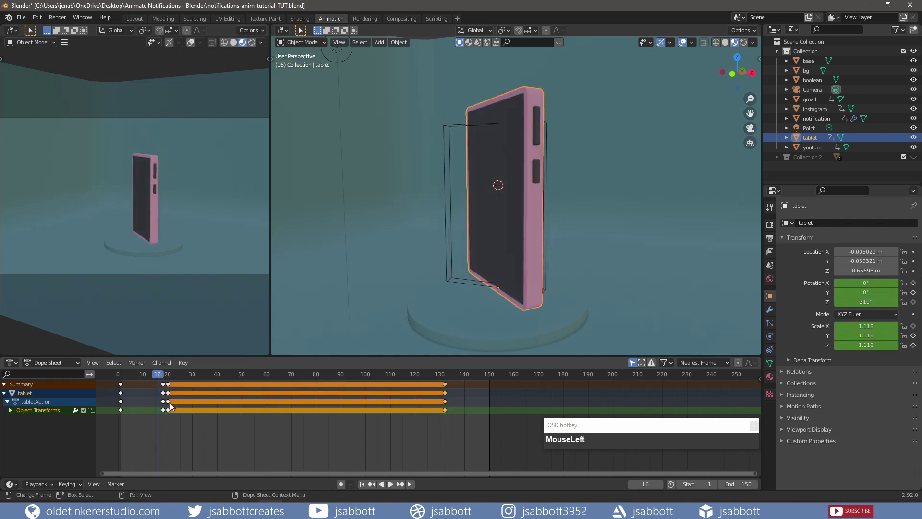
left_click_drag(166, 414, 452, 383)
key("ctrl+c")
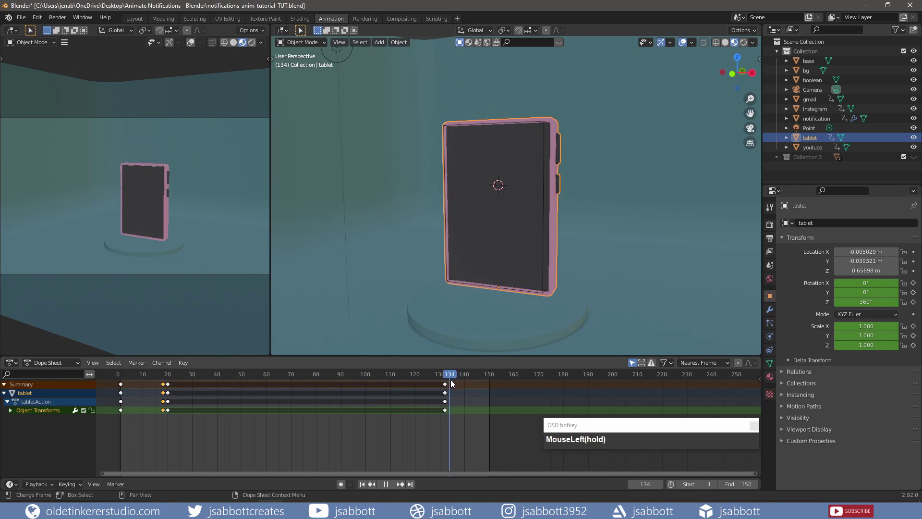
key("ctrl+v")
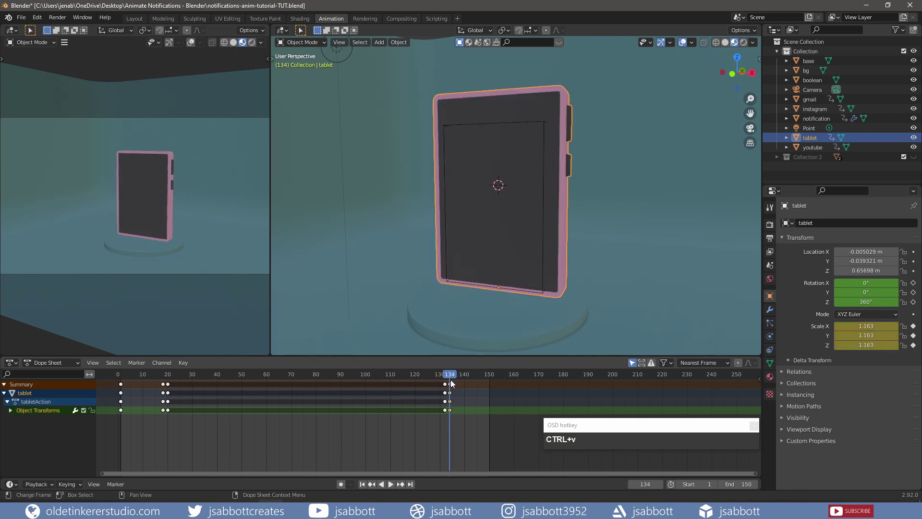
Copy the tablet's frame 1 keyframes and paste them at frame 150
key("shift+Right")
left_click(135, 411)
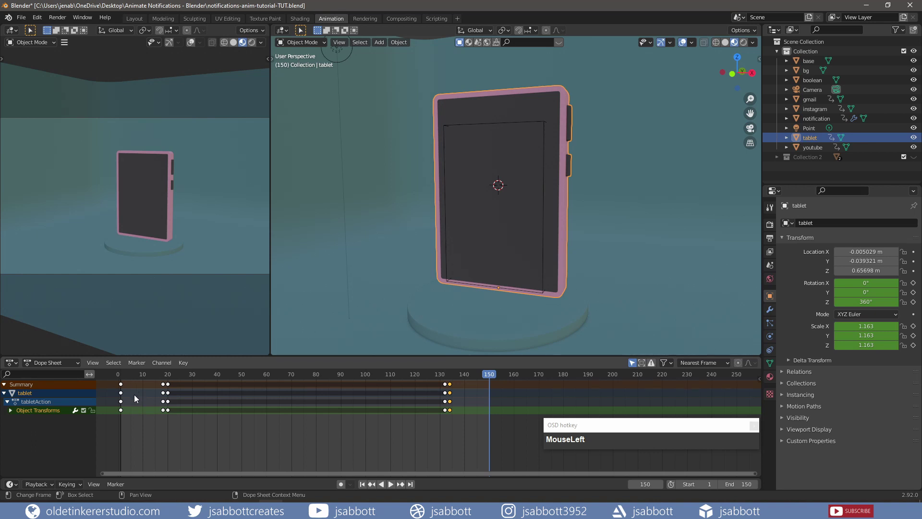
left_click_drag(129, 419, 119, 383)
key("ctrl+c")
left_click_drag(487, 376, 492, 376)
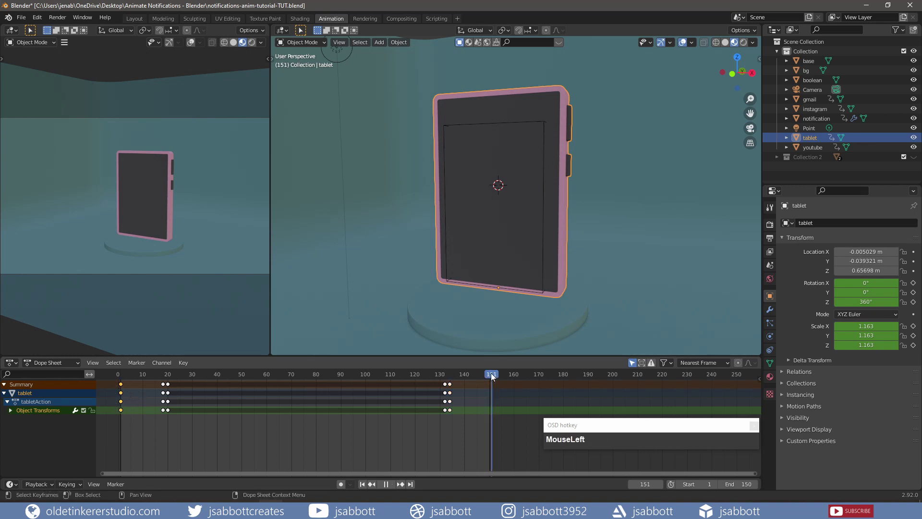
key("Left")
key("ctrl+v")
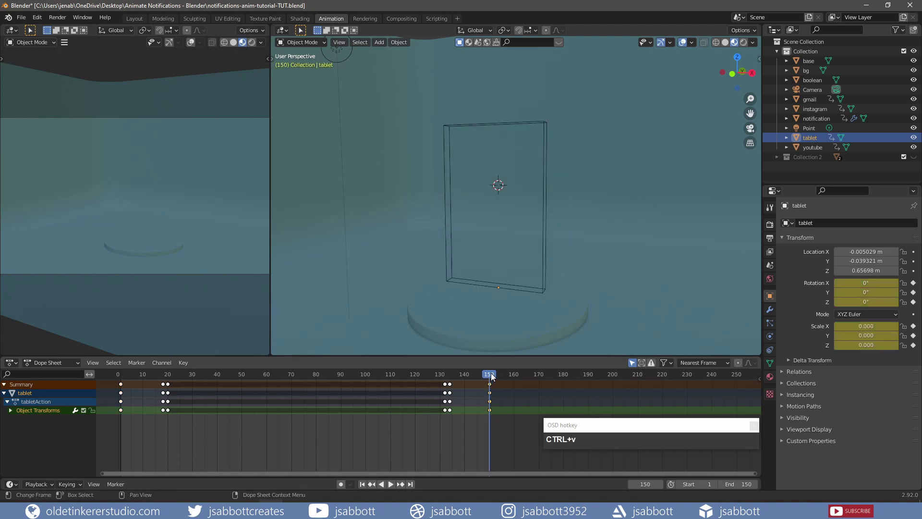
Play the whole animation from frame 1 to check the tablet, notification and icon motion
left_click(363, 484)
left_click(390, 484)
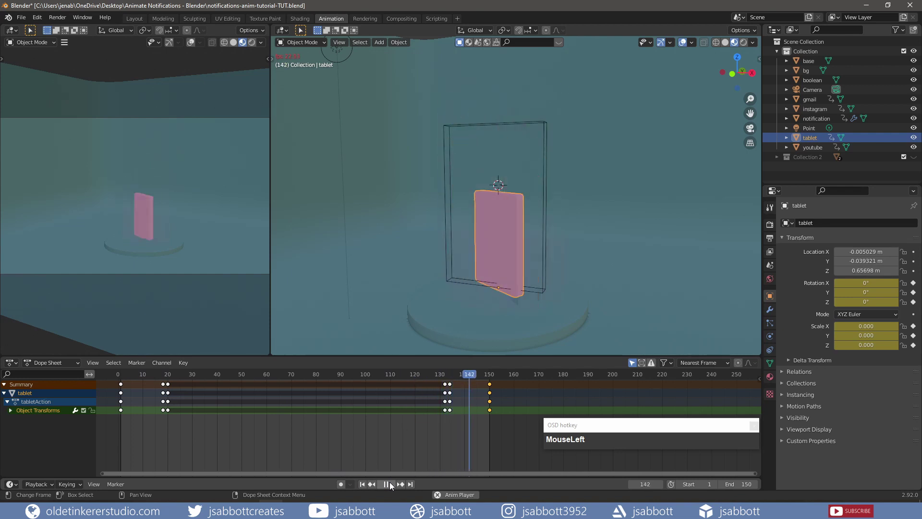
left_click(386, 485)
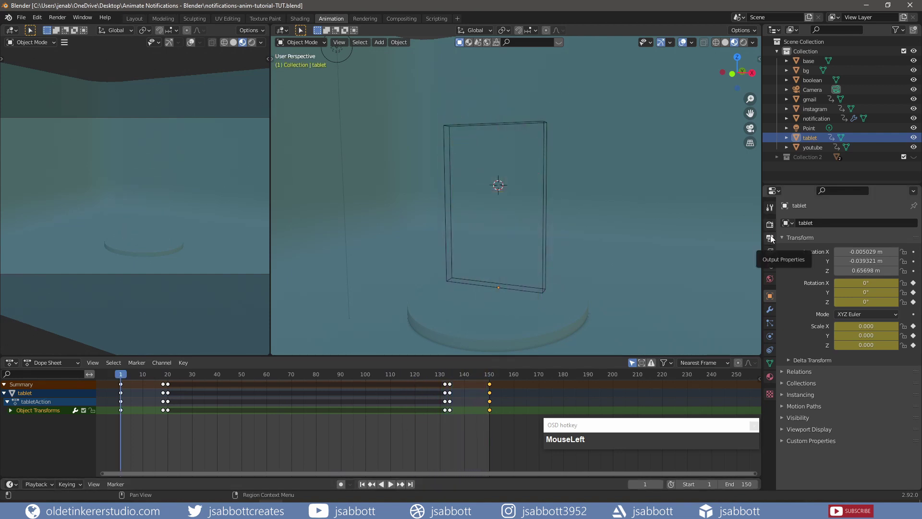
Set the render output to the "Animate Notifications - Blender" folder and the file format to FFmpeg Video
left_click(770, 238)
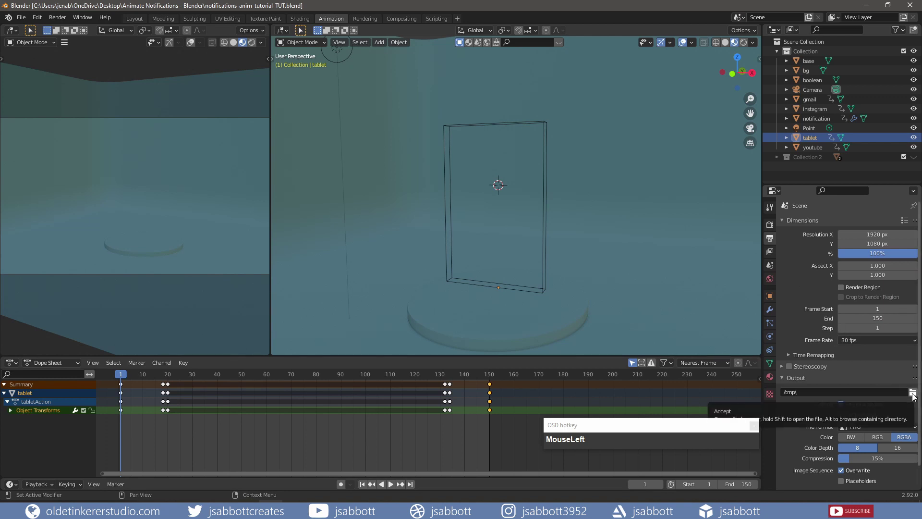
left_click(880, 427)
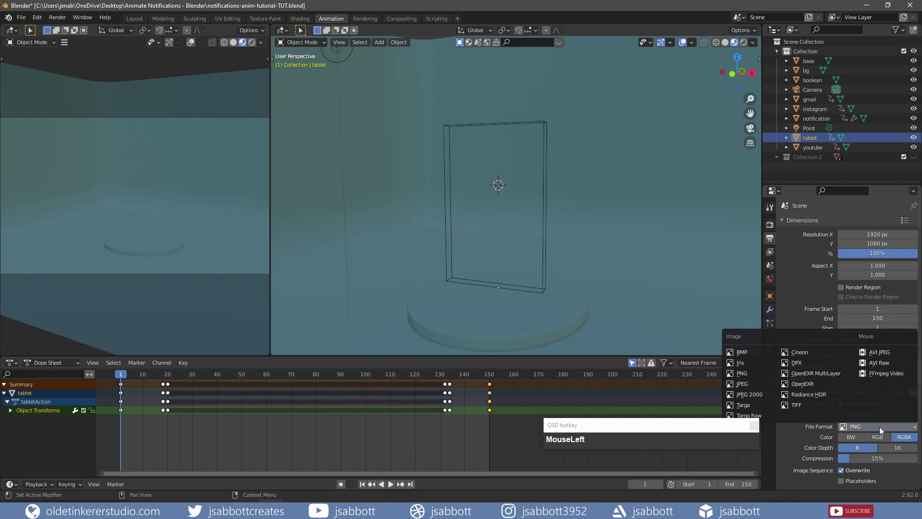
left_click(880, 374)
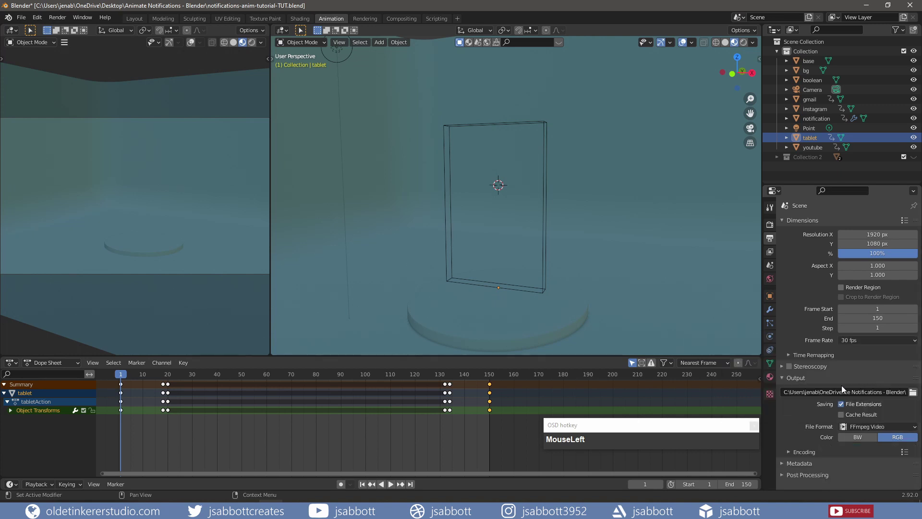
Set the video encoding container to Quicktime
scroll(807, 385, "down", 1)
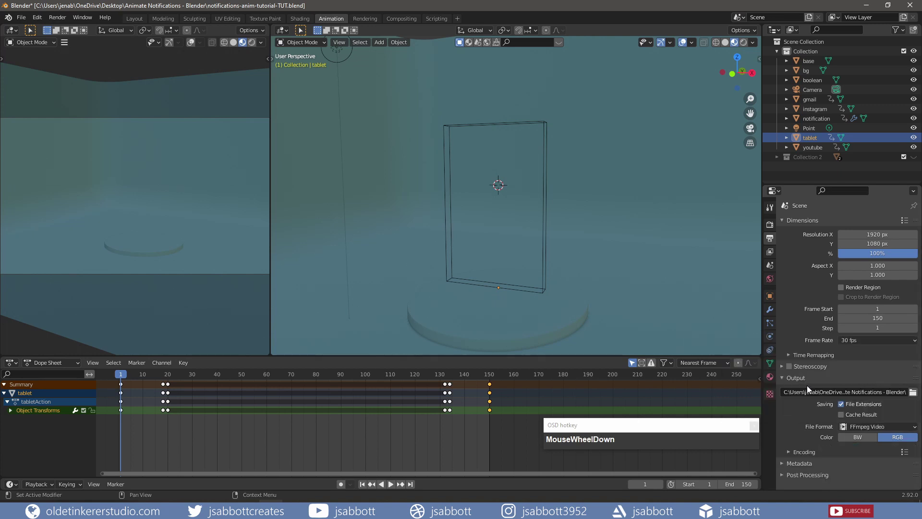
left_click(789, 452)
scroll(822, 417, "down", 1)
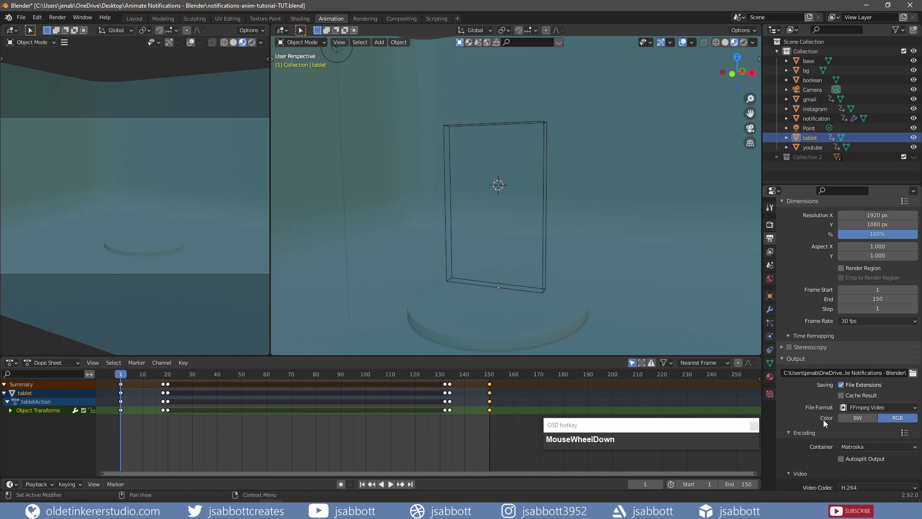
left_click(867, 446)
left_click(866, 394)
Save the project file and start rendering the animation
key("ctrl+s")
left_click(57, 18)
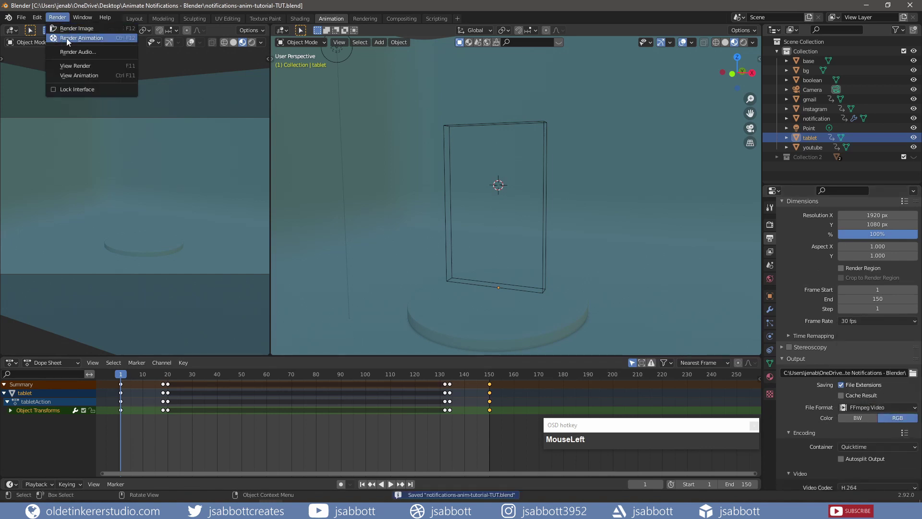